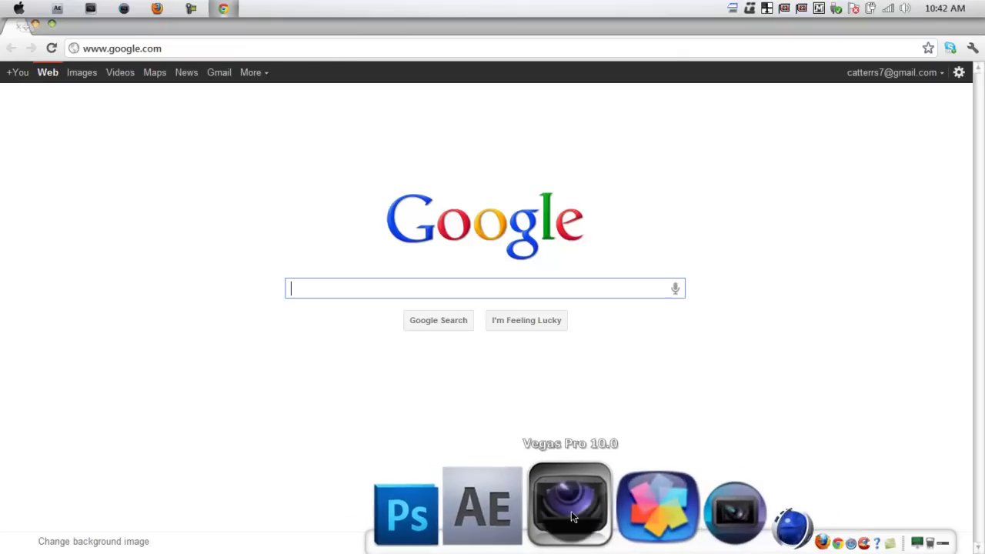
Step: Search Google Images for blood splatter, browse the pictures, and close the browser
{"action": "left_click", "coordinate": [516, 296]}
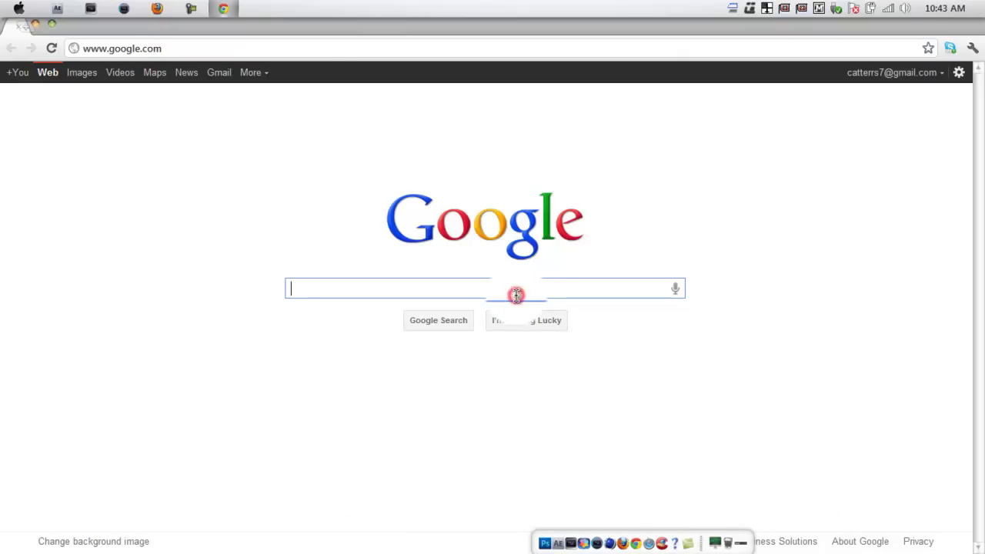
{"action": "left_click", "coordinate": [80, 73]}
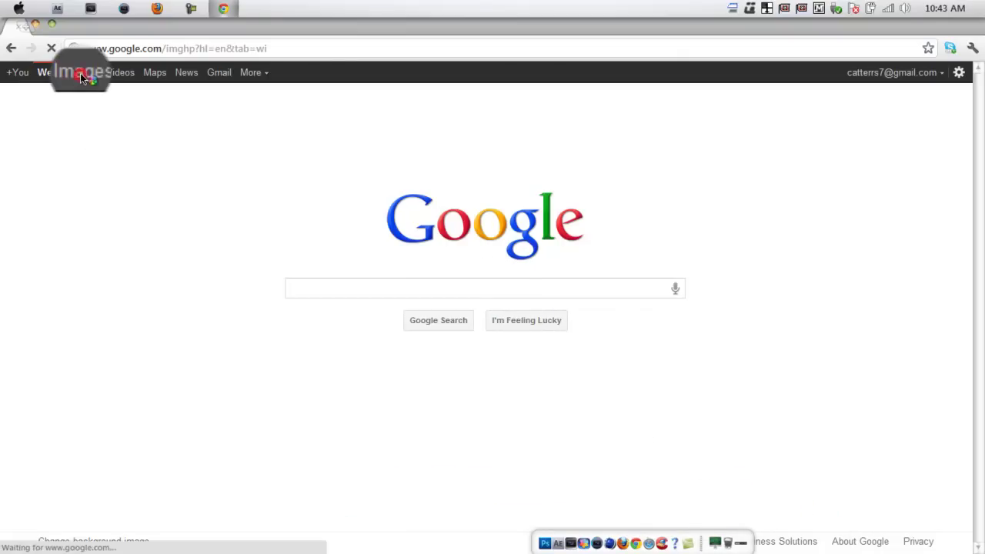
{"action": "left_click", "coordinate": [510, 233]}
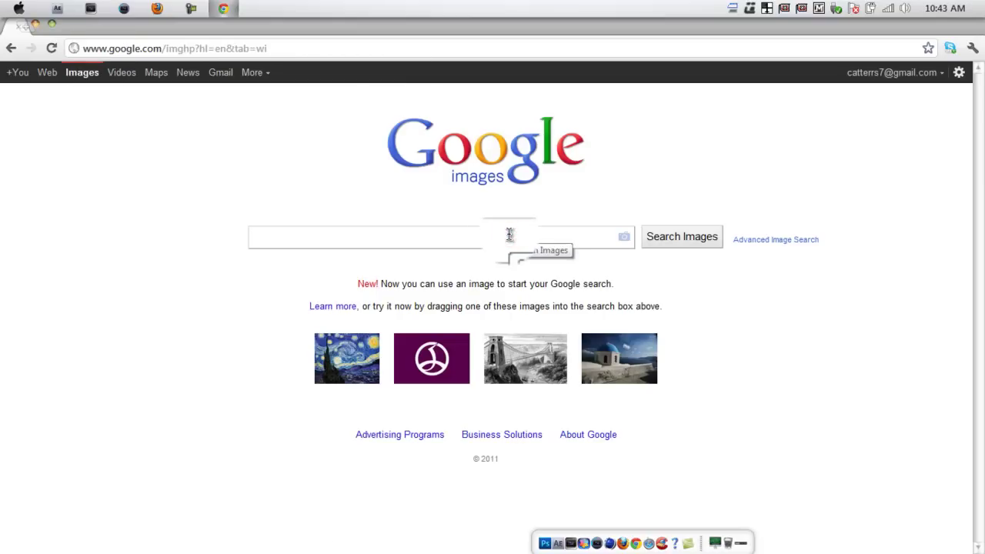
{"action": "type", "text": "blood"}
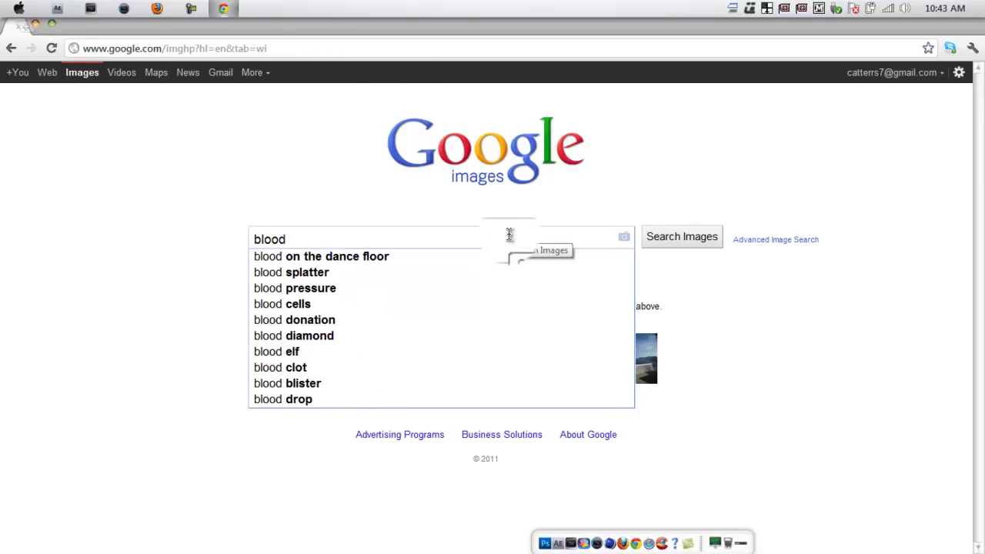
{"action": "left_click", "coordinate": [369, 272]}
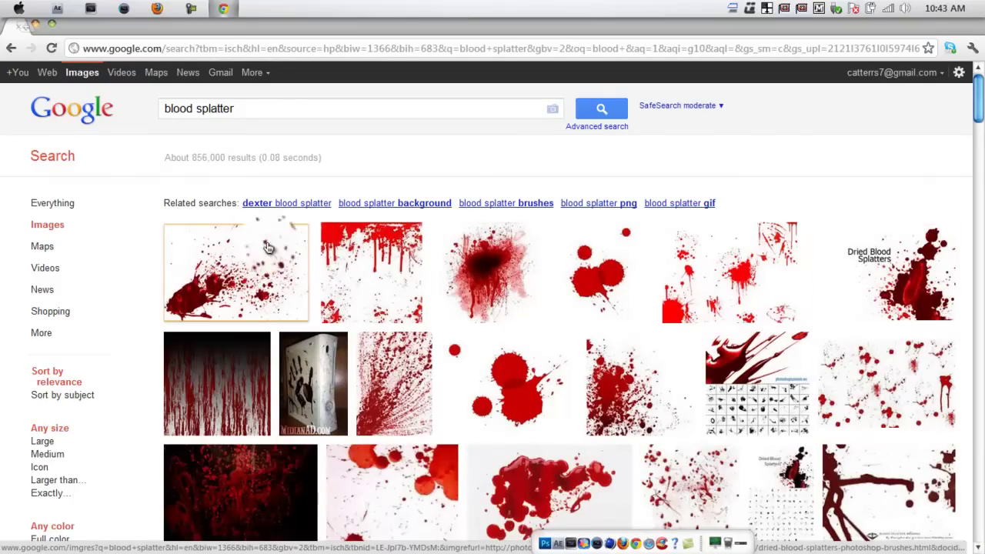
{"action": "left_click", "coordinate": [21, 28]}
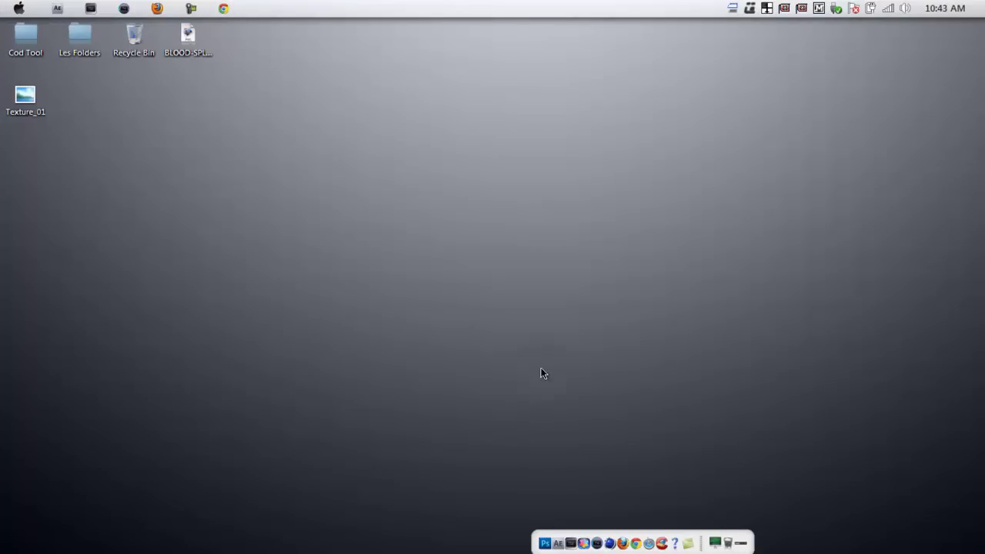
Step: Switch to Vegas Pro 10.0 with its empty project
{"action": "left_click", "coordinate": [573, 536]}
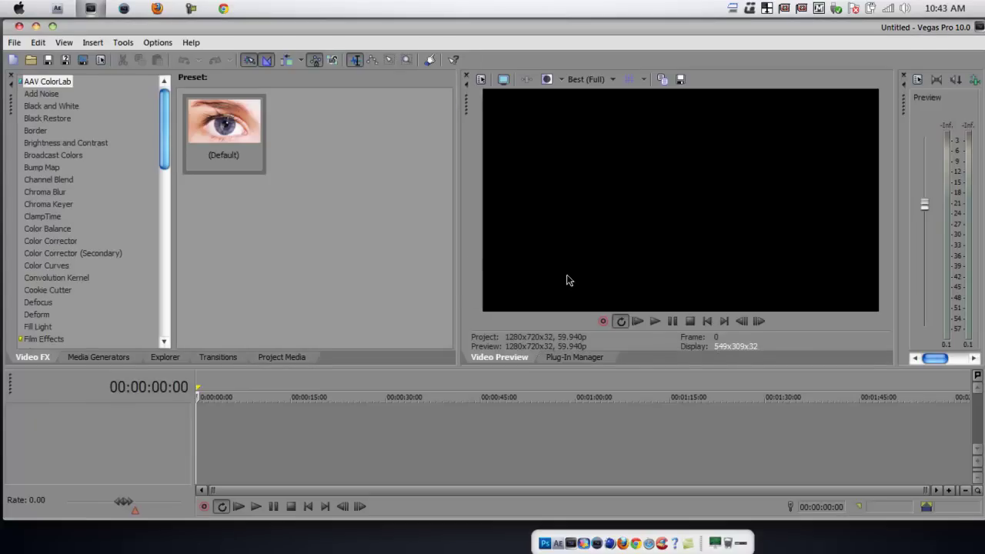
{"action": "left_click_drag", "start_coordinate": [162, 135], "coordinate": [123, 136]}
{"action": "left_click_drag", "start_coordinate": [217, 356], "coordinate": [237, 369]}
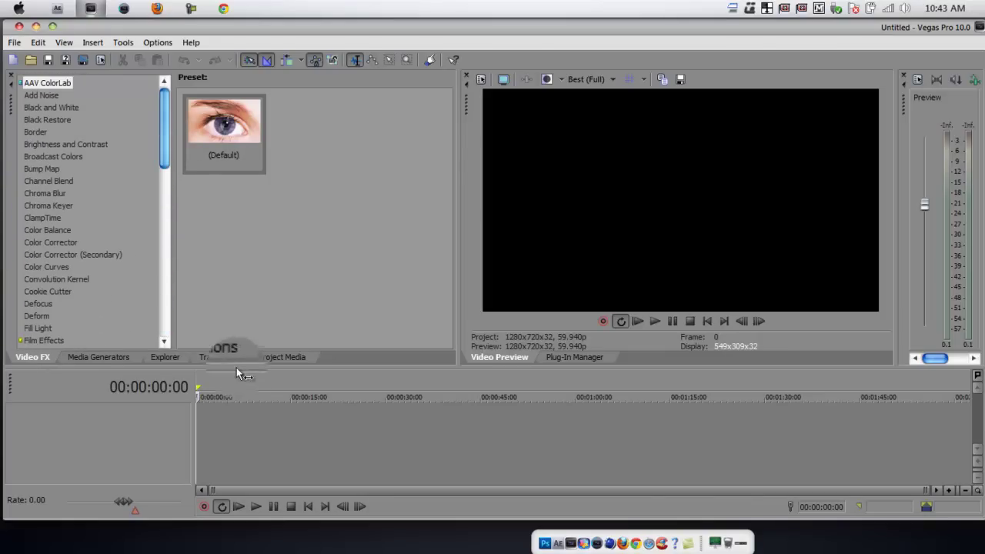
Step: Import the feeds2 gameplay clip from a subfolder of the Videos library onto the empty timeline
{"action": "right_click", "coordinate": [217, 409]}
{"action": "left_click", "coordinate": [229, 415]}
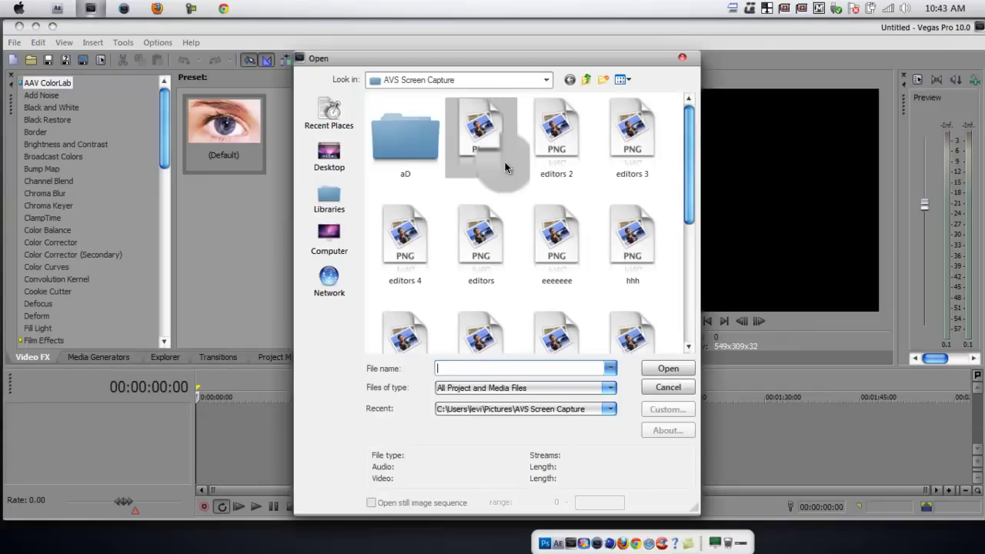
{"action": "left_click", "coordinate": [339, 193]}
{"action": "double_click", "coordinate": [446, 195]}
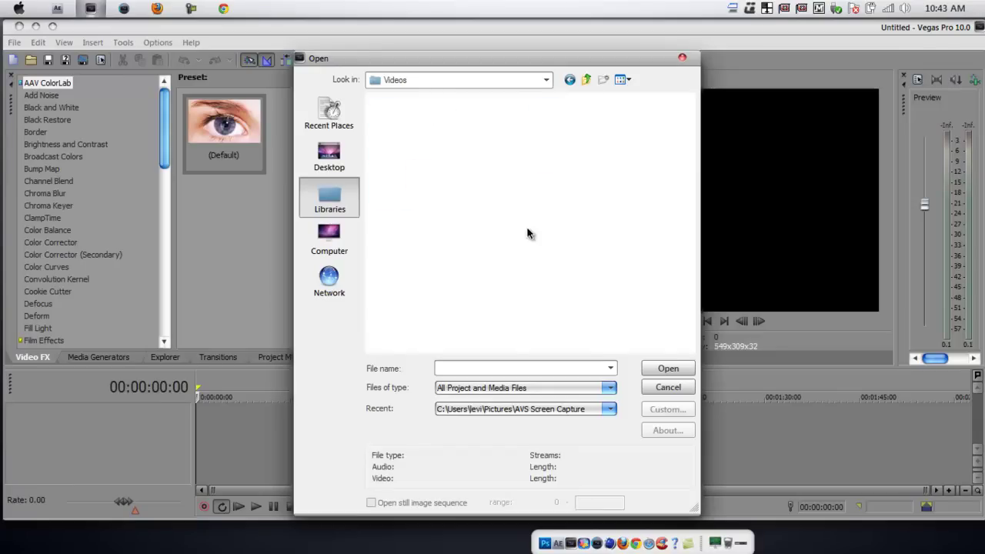
{"action": "left_click", "coordinate": [578, 260]}
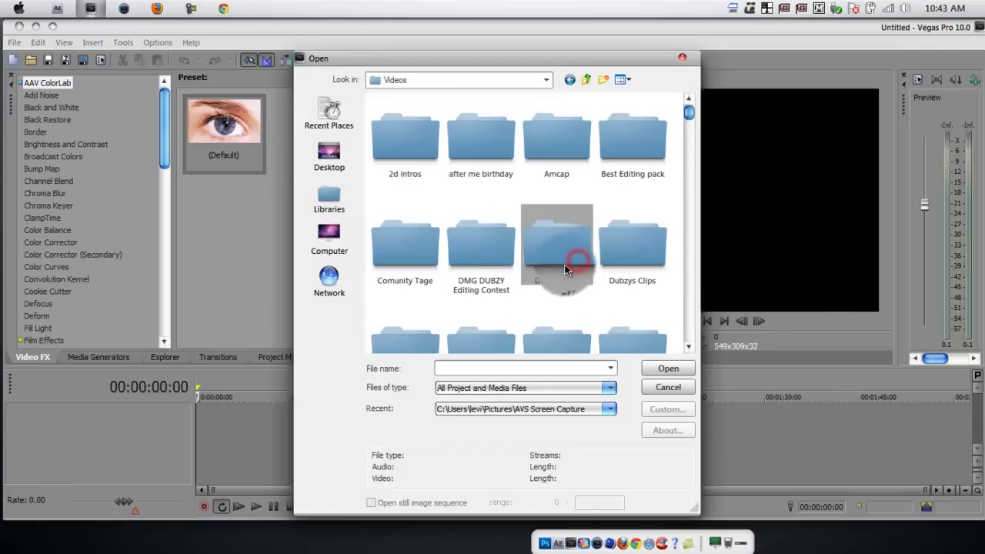
{"action": "double_click", "coordinate": [564, 264]}
{"action": "left_click", "coordinate": [471, 253]}
{"action": "left_click", "coordinate": [663, 369]}
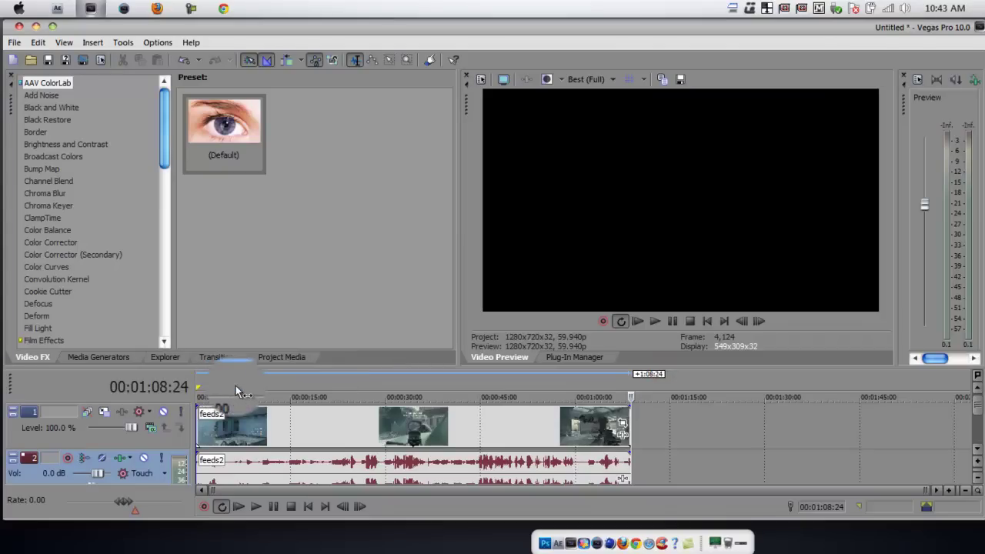
Step: Turn off Maintain aspect ratio and disable resampling in the feeds2 video event's properties
{"action": "left_click", "coordinate": [257, 385]}
{"action": "left_click", "coordinate": [411, 416]}
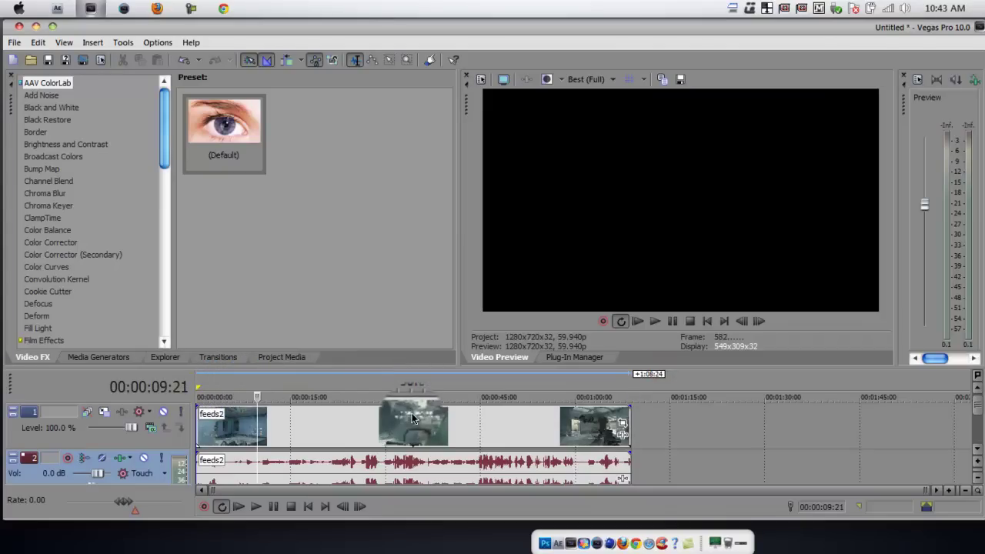
{"action": "left_click", "coordinate": [401, 425]}
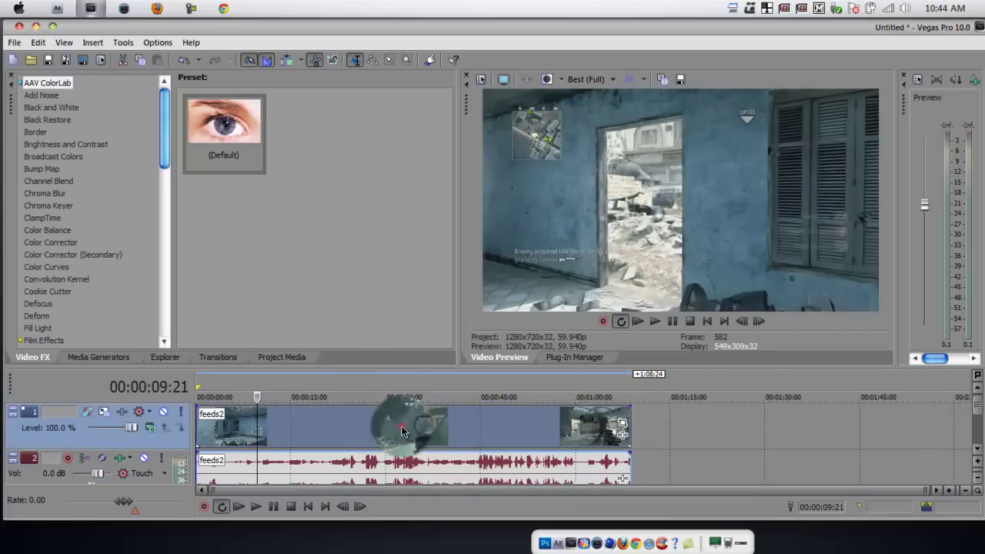
{"action": "right_click", "coordinate": [441, 430]}
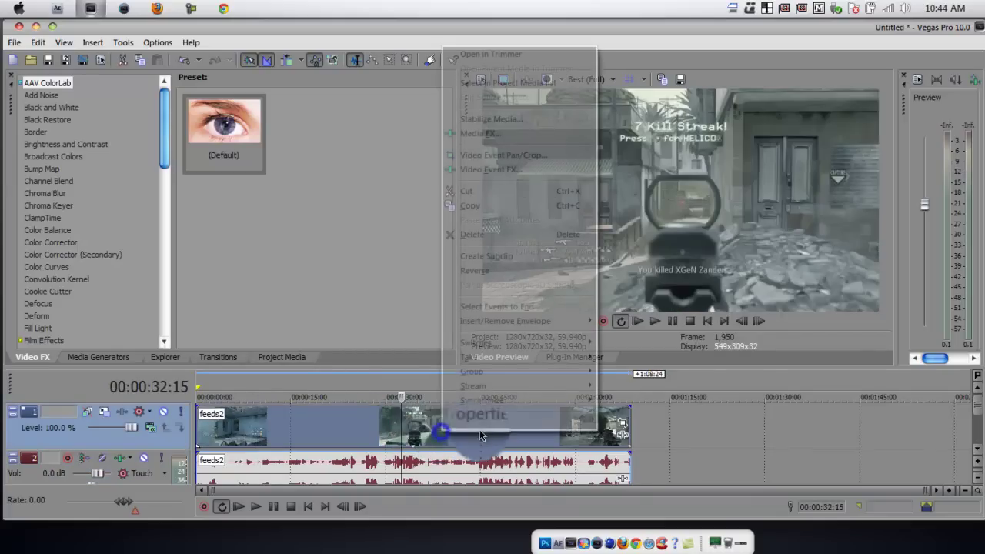
{"action": "left_click", "coordinate": [479, 429]}
{"action": "left_click", "coordinate": [416, 177]}
{"action": "left_click", "coordinate": [418, 242]}
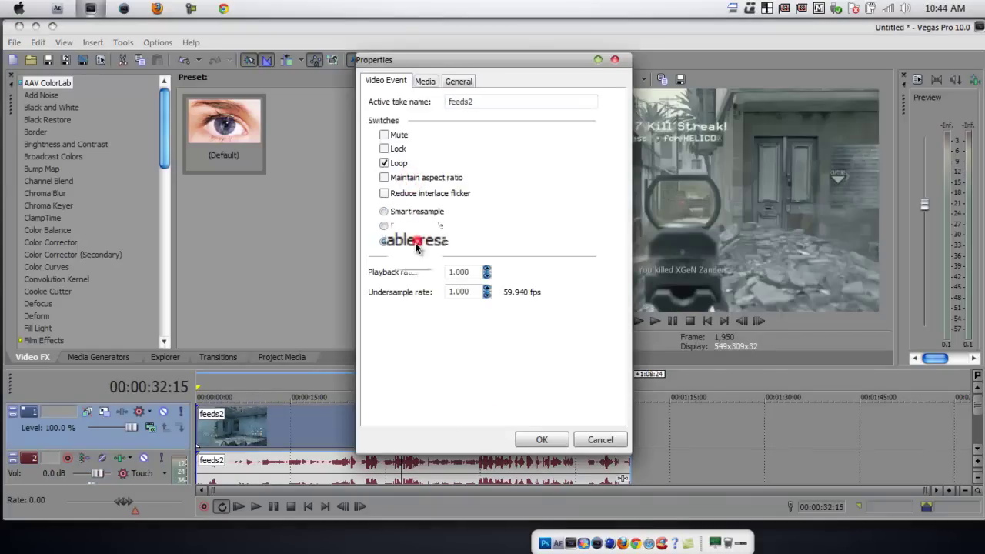
{"action": "left_click", "coordinate": [542, 440]}
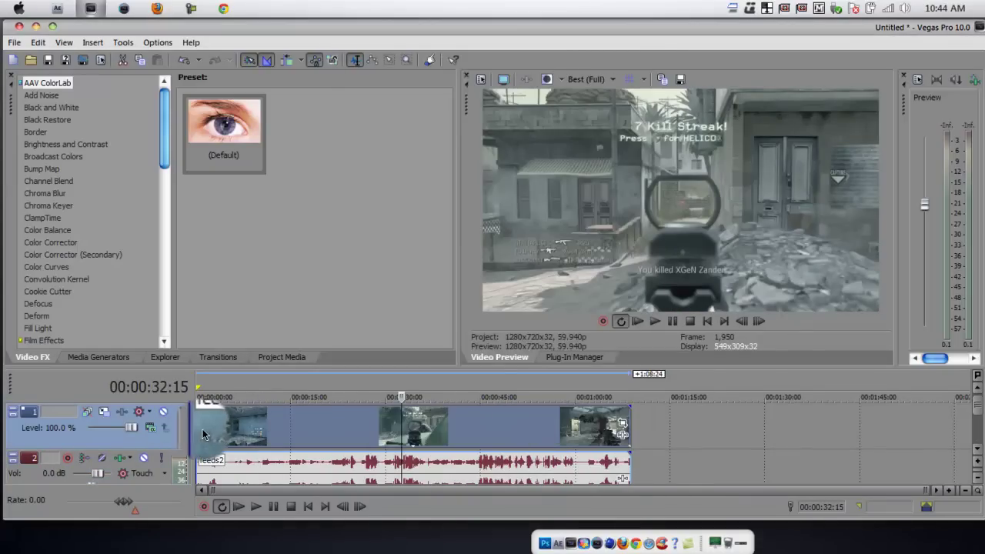
Step: Trim both ends of the feeds2 clip, keeping about 28 seconds, and move it to the start of the timeline
{"action": "left_click_drag", "start_coordinate": [199, 428], "coordinate": [374, 428]}
{"action": "left_click_drag", "start_coordinate": [626, 430], "coordinate": [549, 429]}
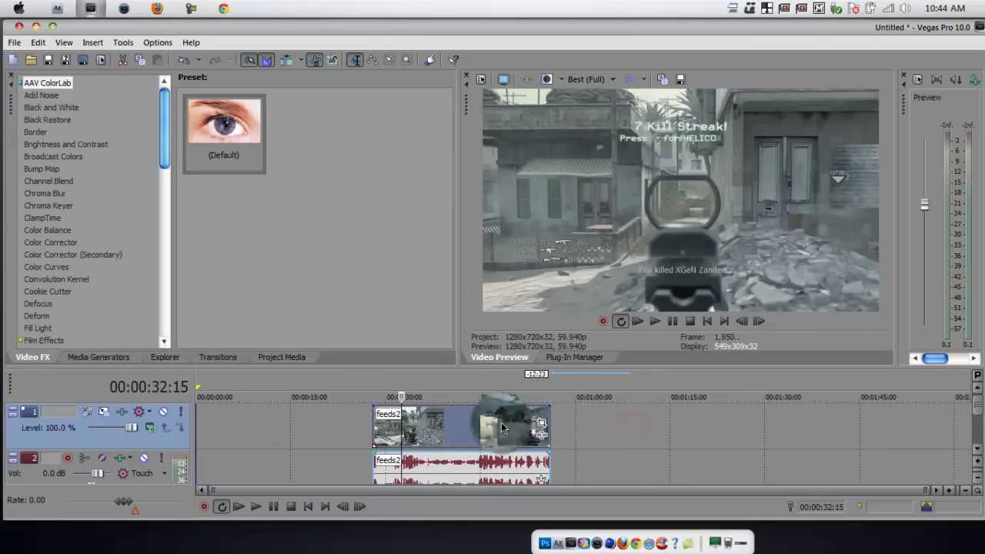
{"action": "left_click", "coordinate": [444, 432]}
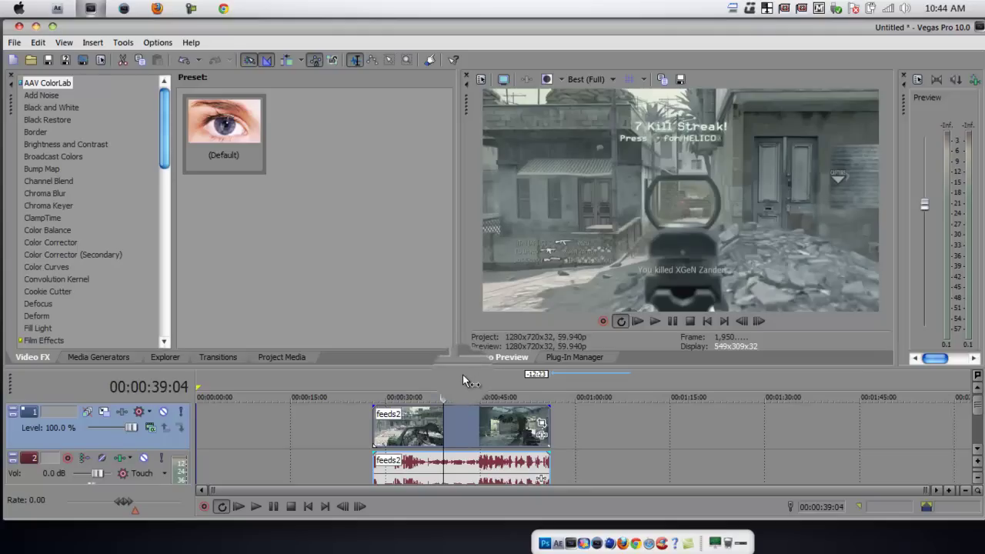
{"action": "left_click_drag", "start_coordinate": [461, 374], "coordinate": [441, 370]}
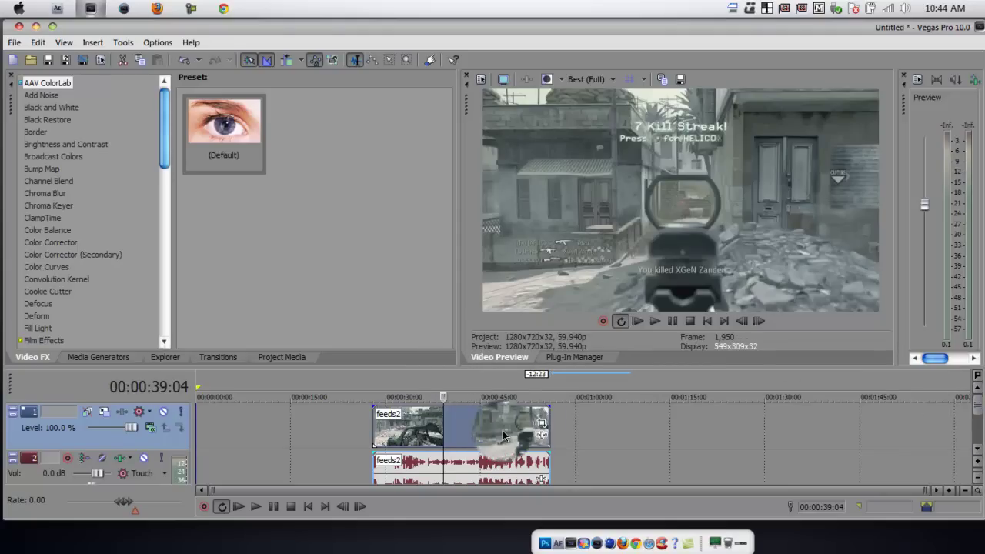
{"action": "left_click_drag", "start_coordinate": [503, 432], "coordinate": [185, 430]}
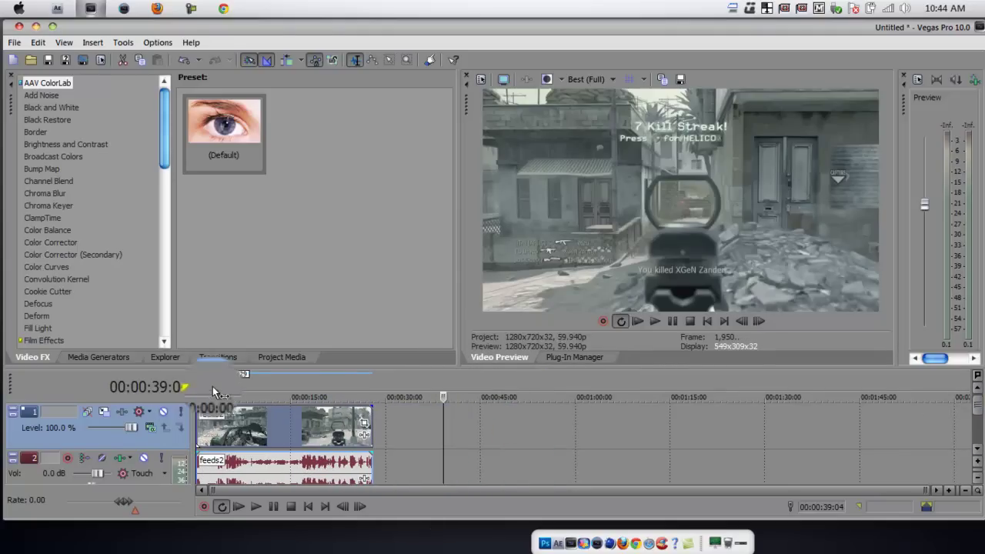
{"action": "left_click_drag", "start_coordinate": [224, 369], "coordinate": [229, 375]}
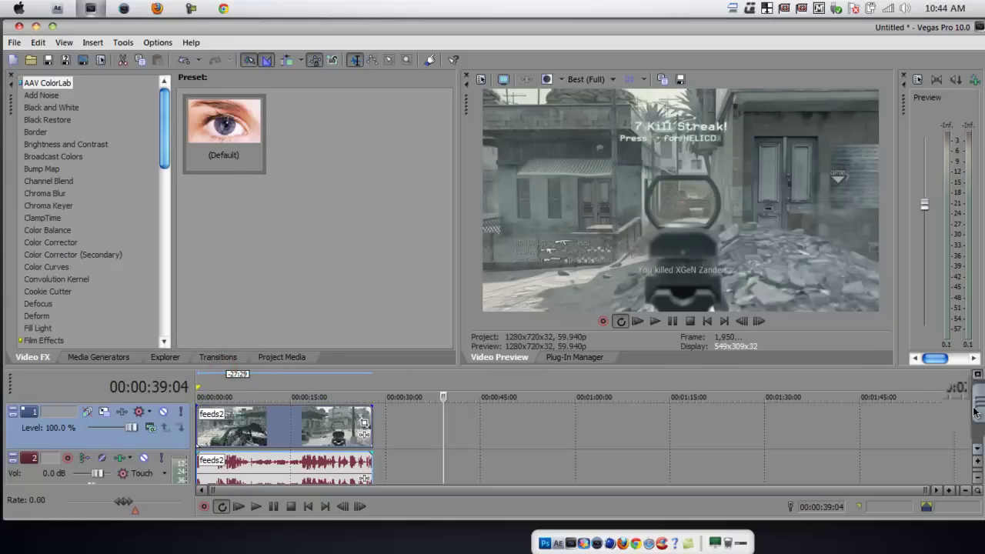
Step: Insert an empty video track above the feeds2 clip's track
{"action": "left_click_drag", "start_coordinate": [976, 411], "coordinate": [947, 470]}
{"action": "right_click", "coordinate": [593, 464]}
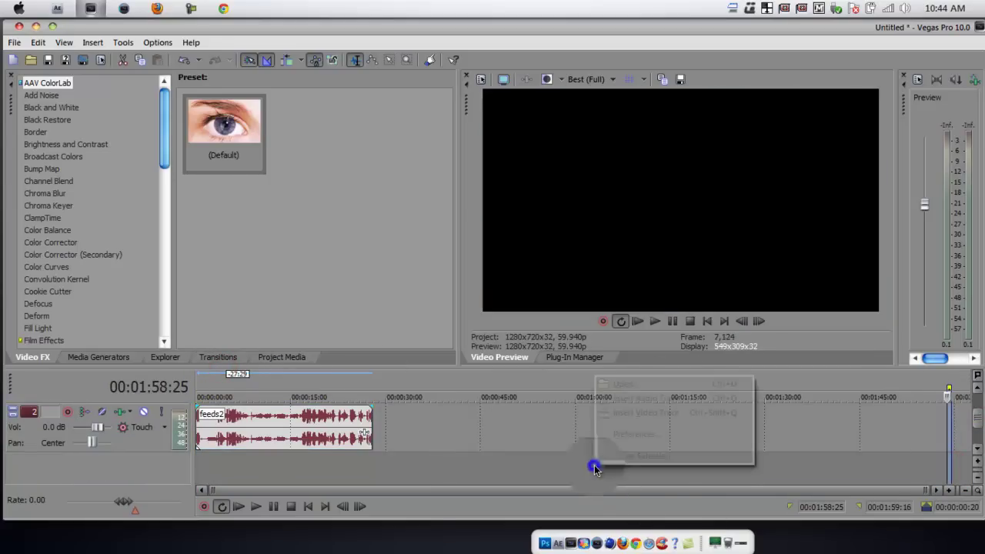
{"action": "left_click", "coordinate": [663, 416]}
{"action": "left_click", "coordinate": [275, 439]}
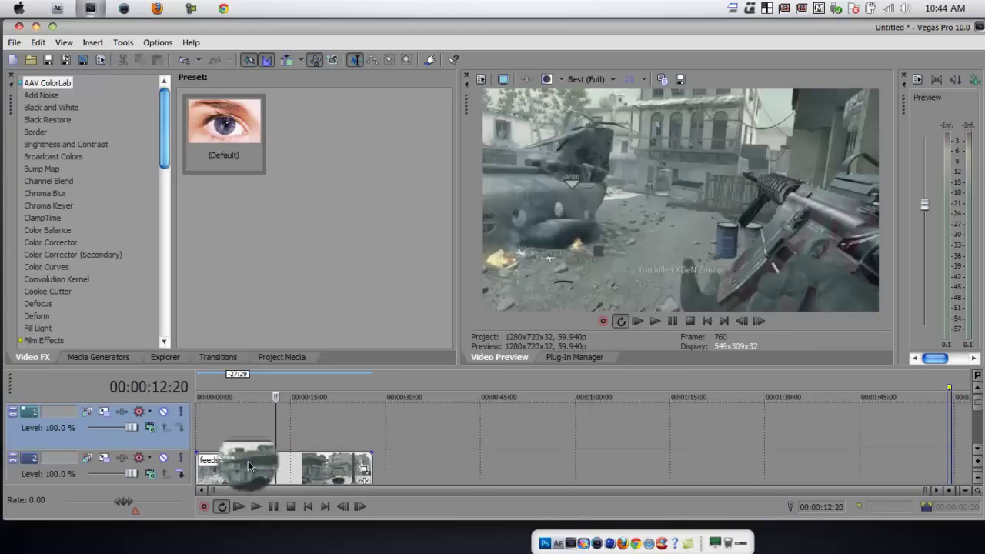
Step: Apply the MBL 2 preset of the Magic Bullet Looks effect to the feeds2 video event
{"action": "left_click_drag", "start_coordinate": [166, 157], "coordinate": [126, 239]}
{"action": "left_click", "coordinate": [56, 233]}
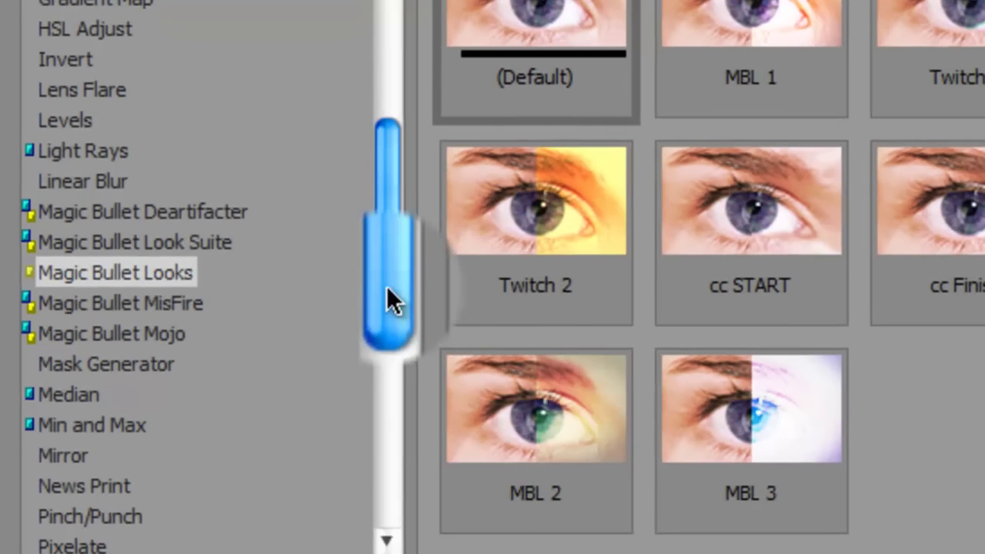
{"action": "left_click_drag", "start_coordinate": [394, 230], "coordinate": [363, 175]}
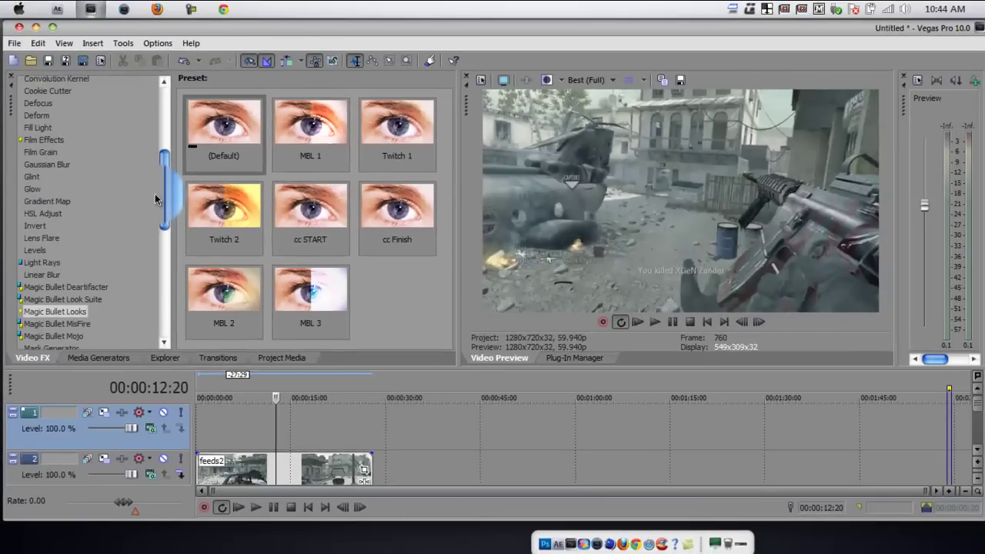
{"action": "left_click_drag", "start_coordinate": [155, 195], "coordinate": [154, 196]}
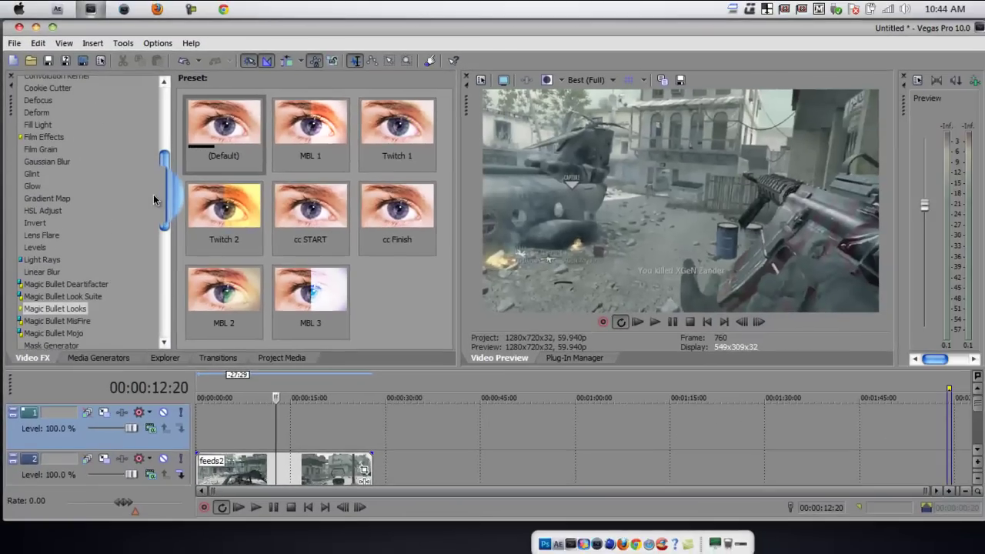
{"action": "scroll", "coordinate": [154, 199], "scroll_direction": "down", "scroll_amount": 5}
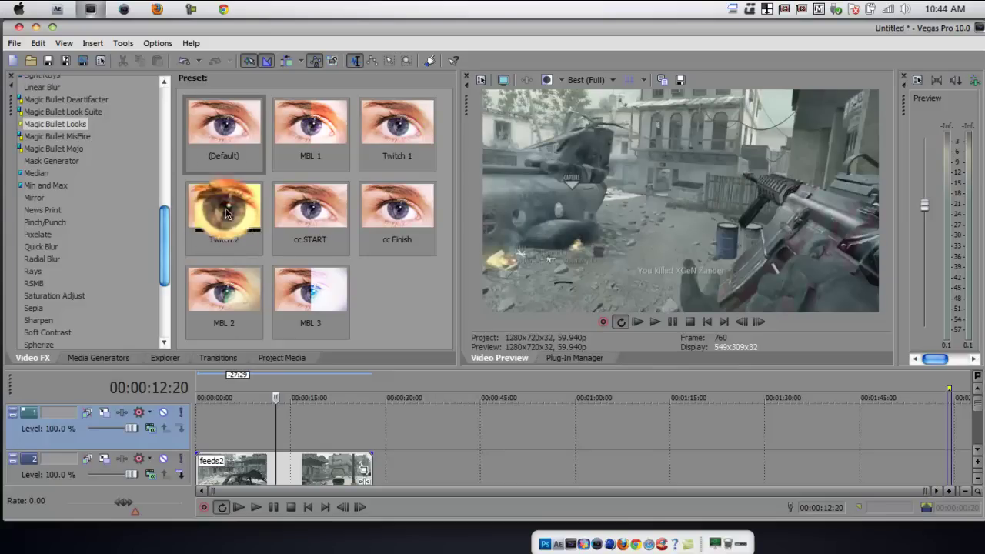
{"action": "left_click_drag", "start_coordinate": [223, 290], "coordinate": [727, 350]}
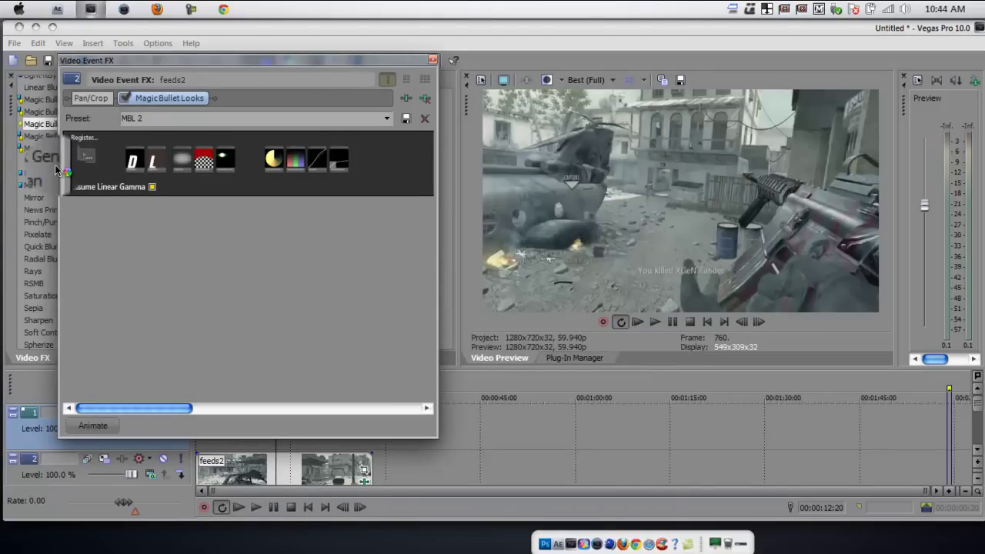
Step: Edit the clip's look in Magic Bullet Looks and apply the SultryTron look from Diffusion and Light
{"action": "left_click", "coordinate": [85, 155]}
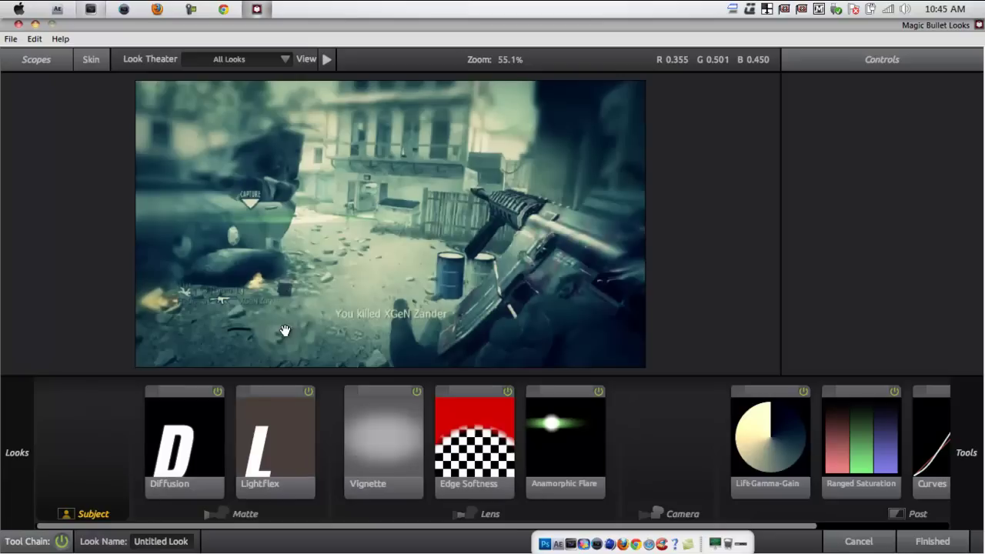
{"action": "mouse_move", "coordinate": [6, 412]}
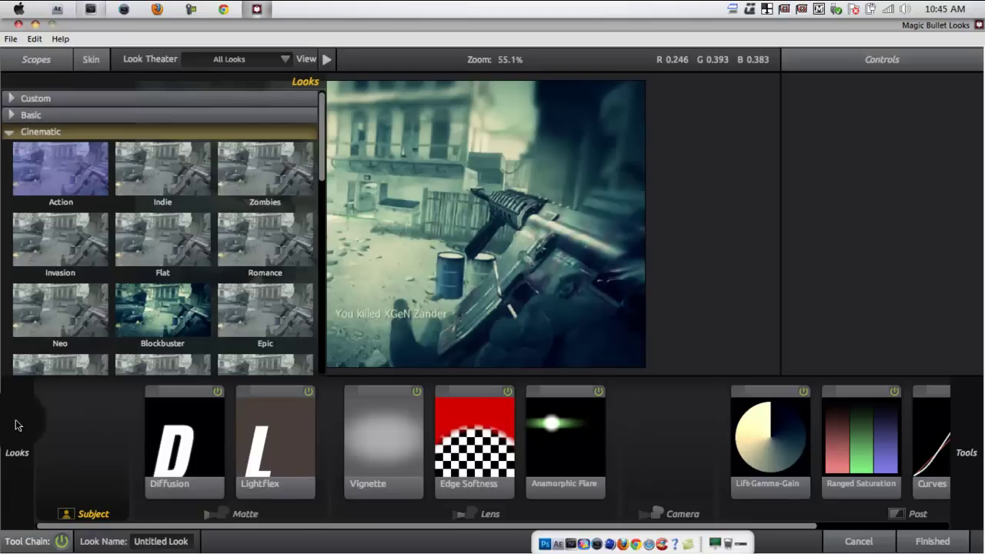
{"action": "scroll", "coordinate": [105, 306], "scroll_direction": "down", "scroll_amount": 6}
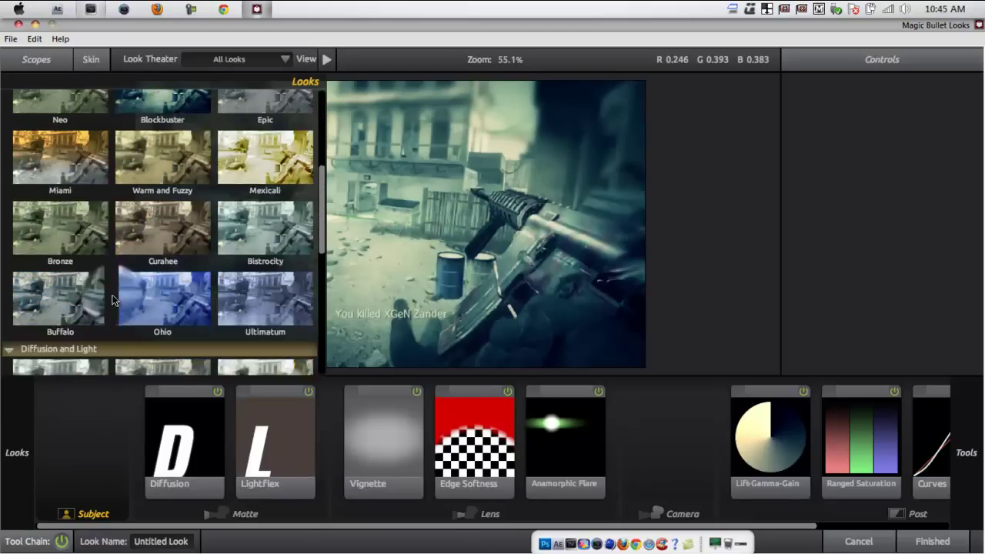
{"action": "scroll", "coordinate": [112, 300], "scroll_direction": "down", "scroll_amount": 10}
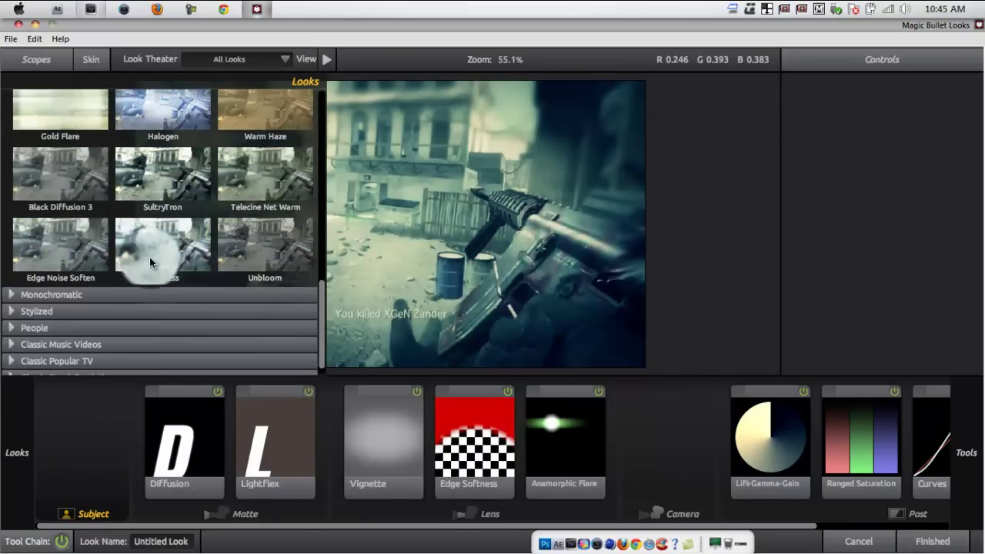
{"action": "left_click", "coordinate": [154, 178]}
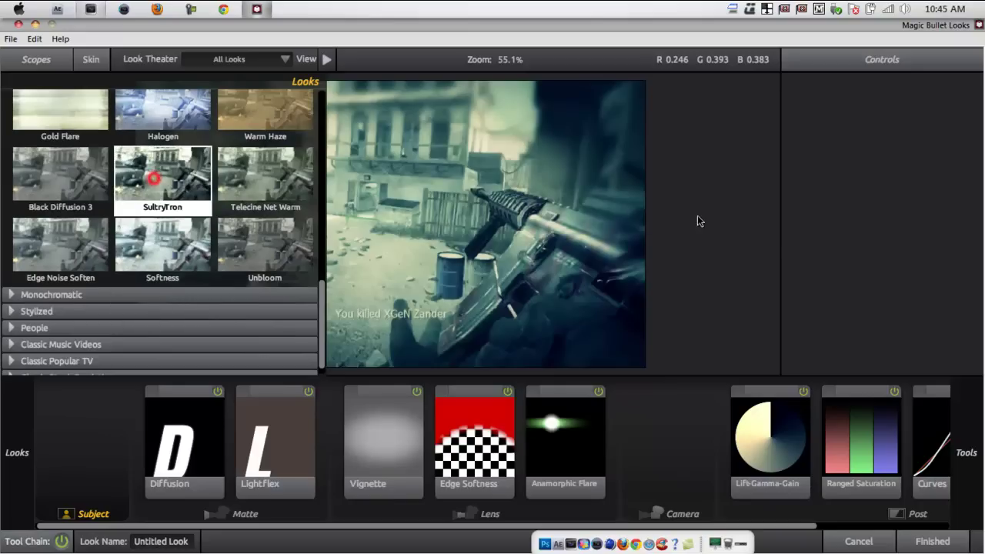
{"action": "mouse_move", "coordinate": [968, 288]}
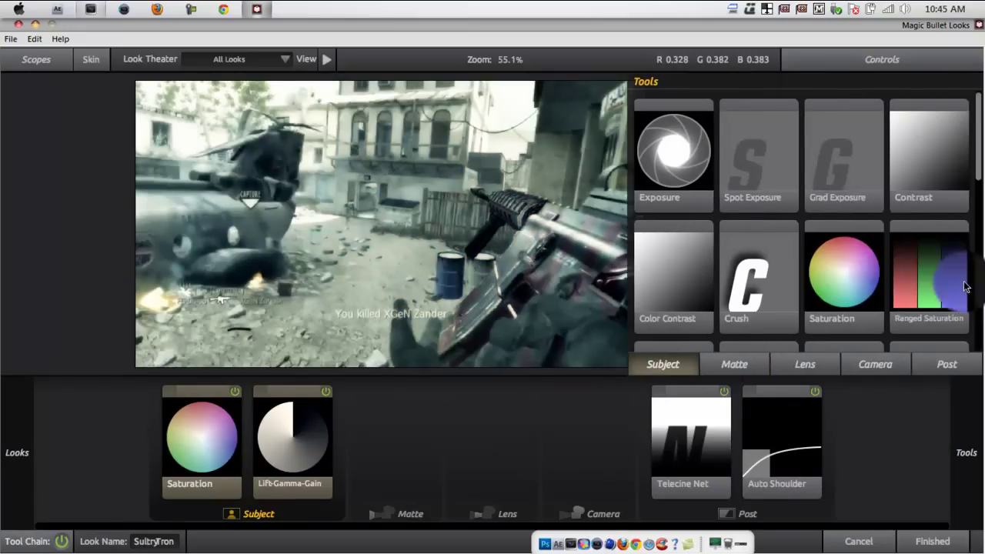
Step: Add an Anamorphic Flare at the Lens stage of the feeds2 look, lower its threshold slightly, and finish the look
{"action": "left_click", "coordinate": [818, 366]}
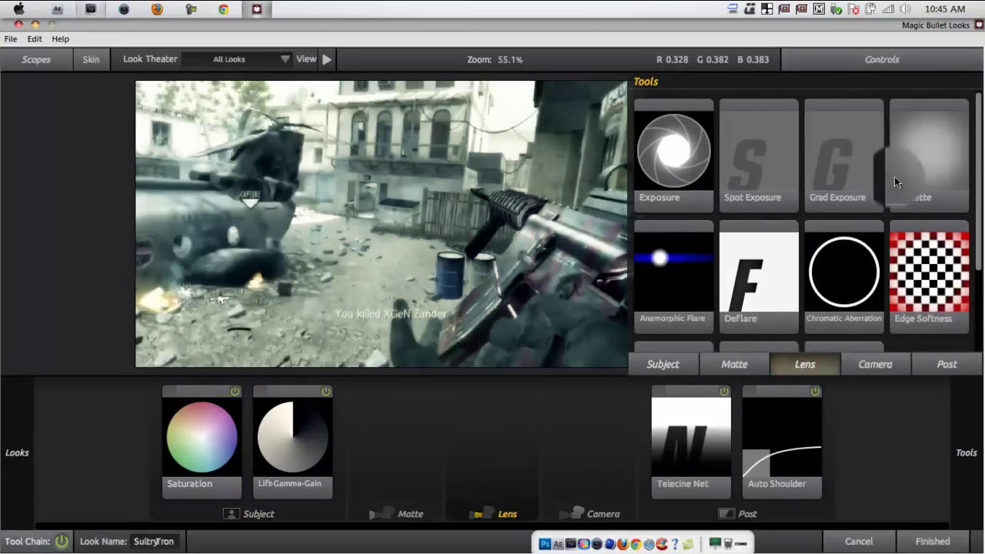
{"action": "double_click", "coordinate": [660, 284]}
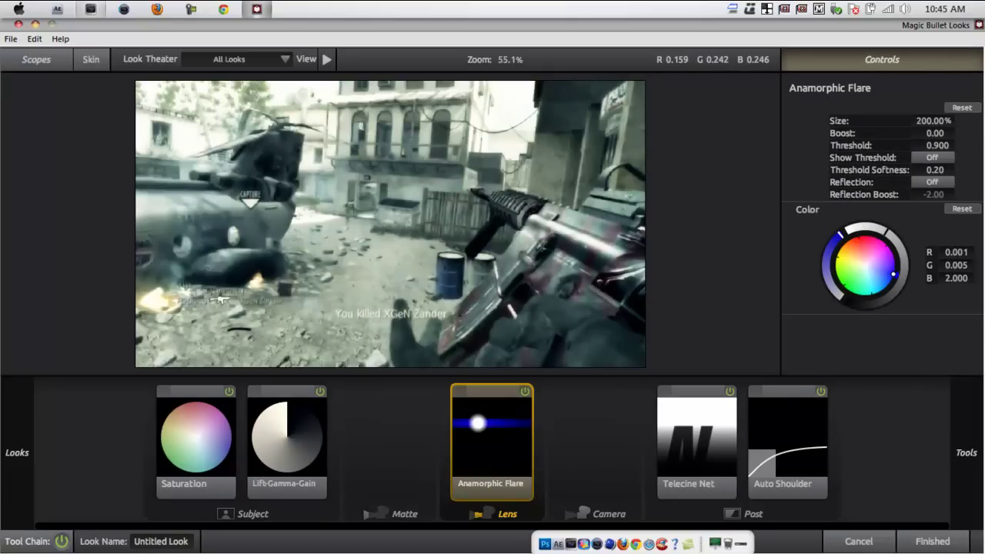
{"action": "left_click_drag", "start_coordinate": [937, 145], "coordinate": [928, 146]}
{"action": "left_click", "coordinate": [932, 540]}
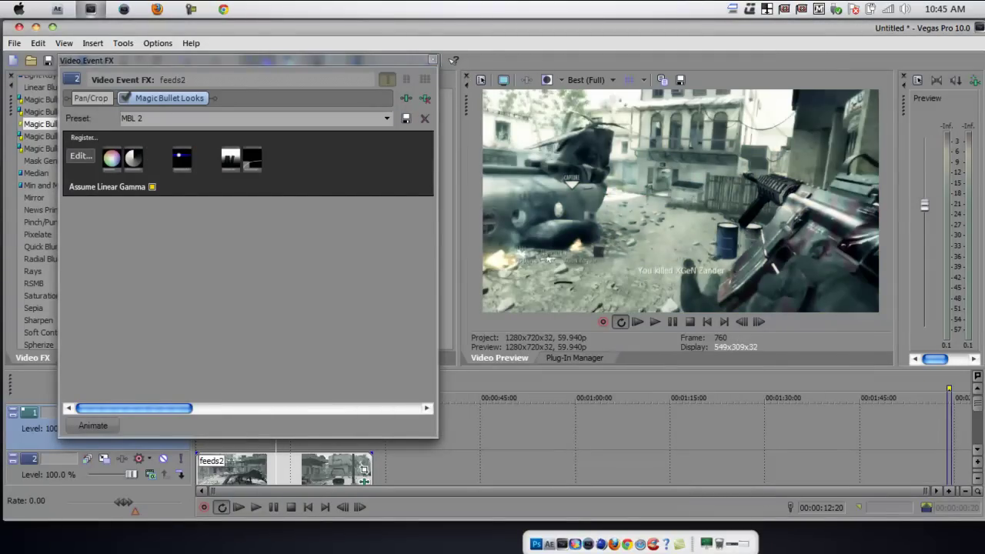
{"action": "left_click", "coordinate": [432, 60]}
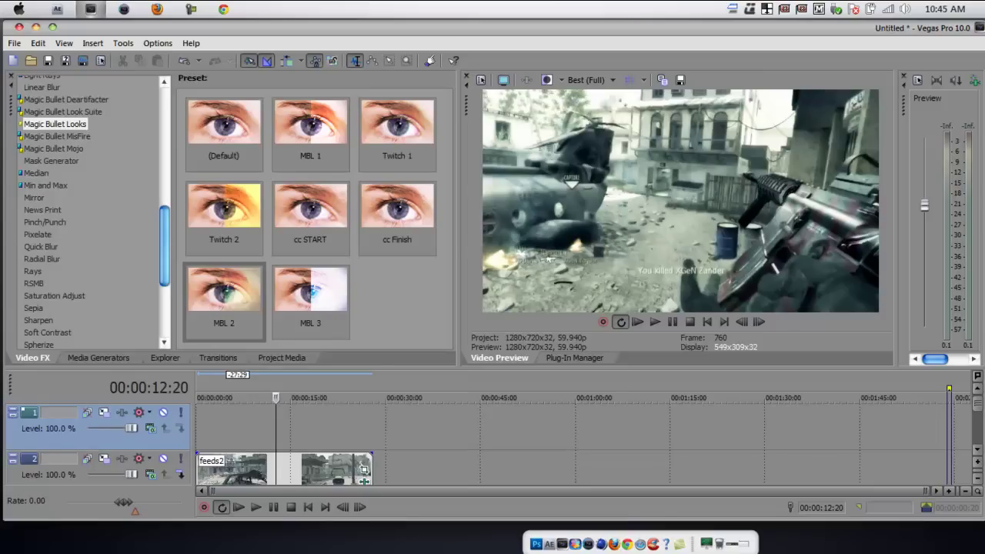
Step: Import image_6 from the AVS Screen Capture folder in Pictures onto the empty video track at 00:00:11:05
{"action": "left_click", "coordinate": [299, 429]}
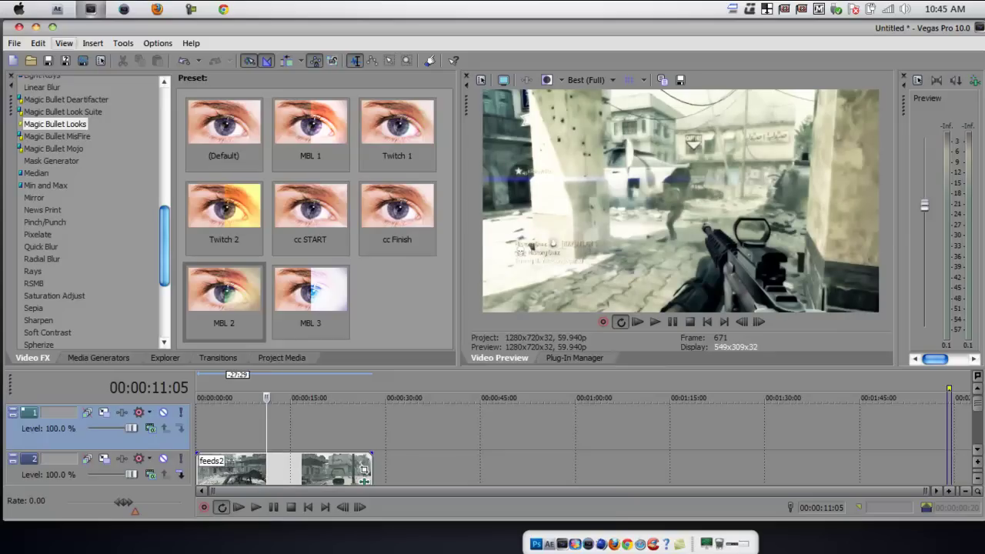
{"action": "left_click", "coordinate": [31, 60]}
{"action": "left_click", "coordinate": [329, 198]}
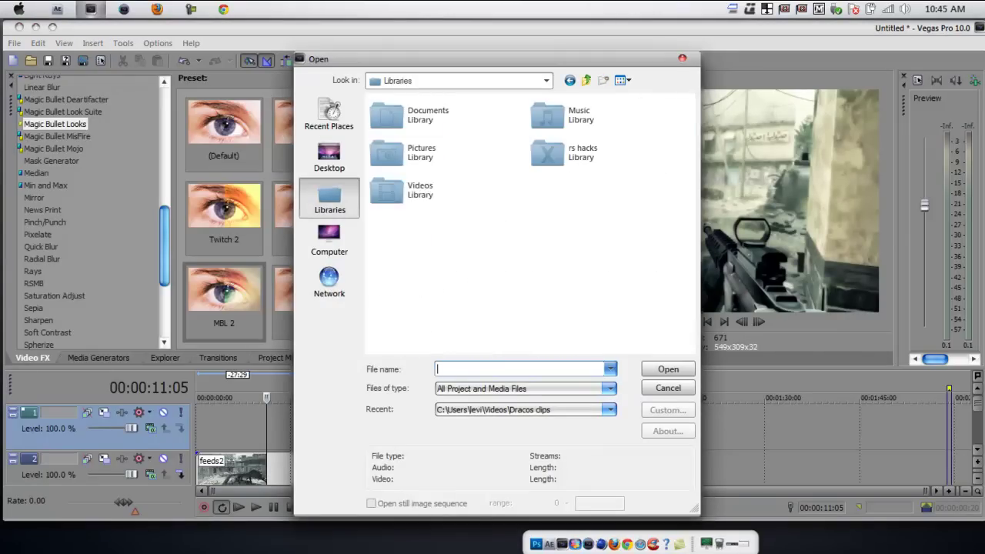
{"action": "double_click", "coordinate": [396, 151]}
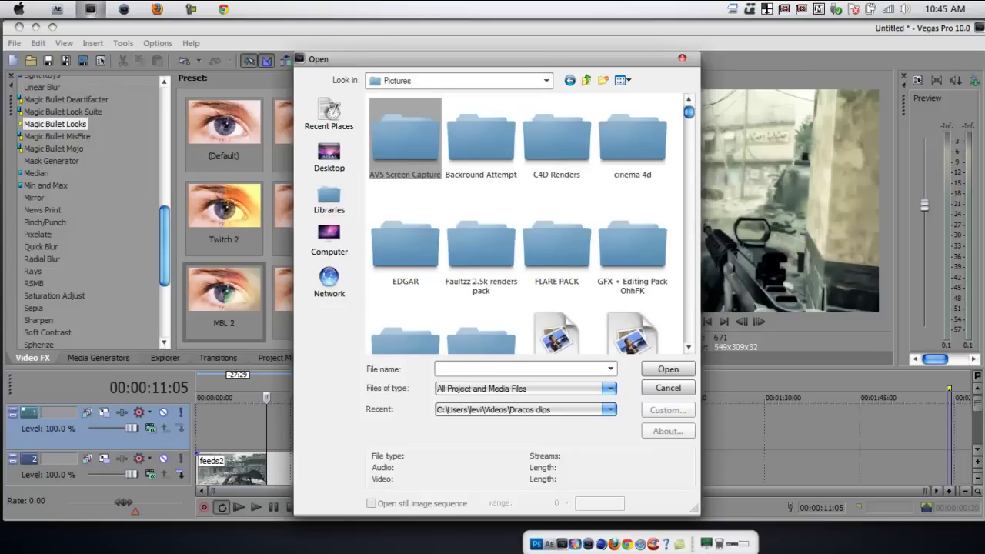
{"action": "double_click", "coordinate": [405, 139]}
{"action": "scroll", "coordinate": [633, 261], "scroll_direction": "down", "scroll_amount": 5}
{"action": "scroll", "coordinate": [632, 262], "scroll_direction": "up", "scroll_amount": 2}
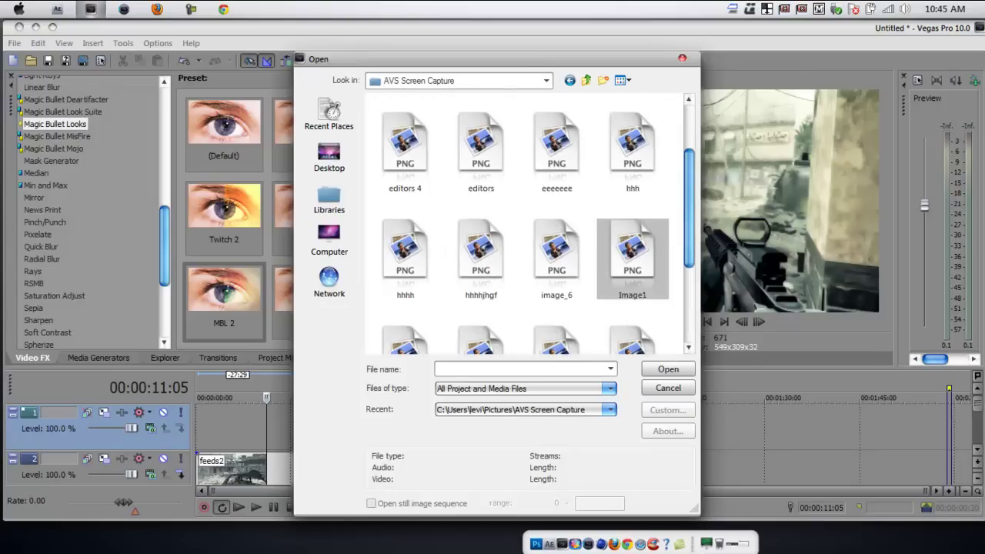
{"action": "left_click", "coordinate": [557, 259]}
{"action": "key", "text": "Return"}
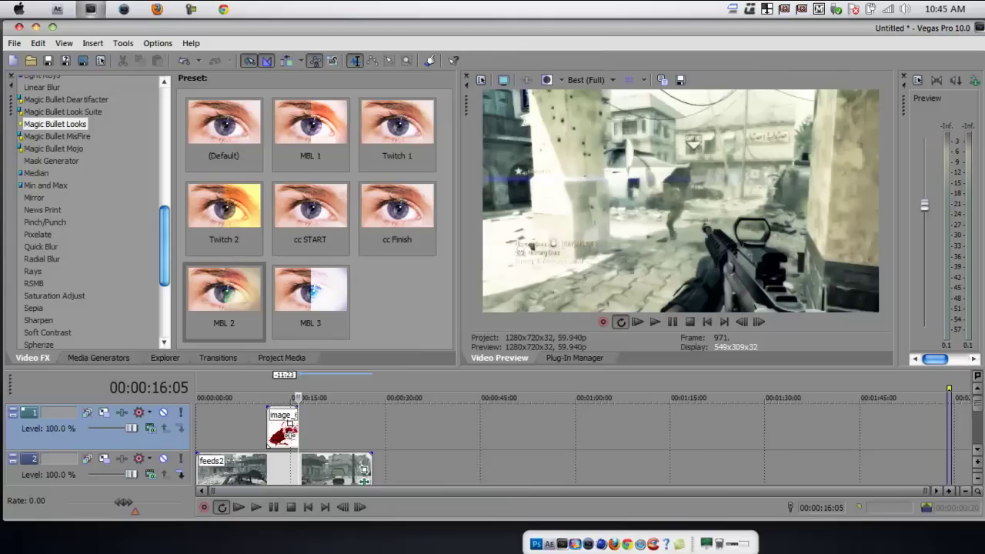
Step: Return the playhead to the start of the image_6 event and set the preview quality to Draft (Half)
{"action": "key", "text": "ctrl+alt+Left"}
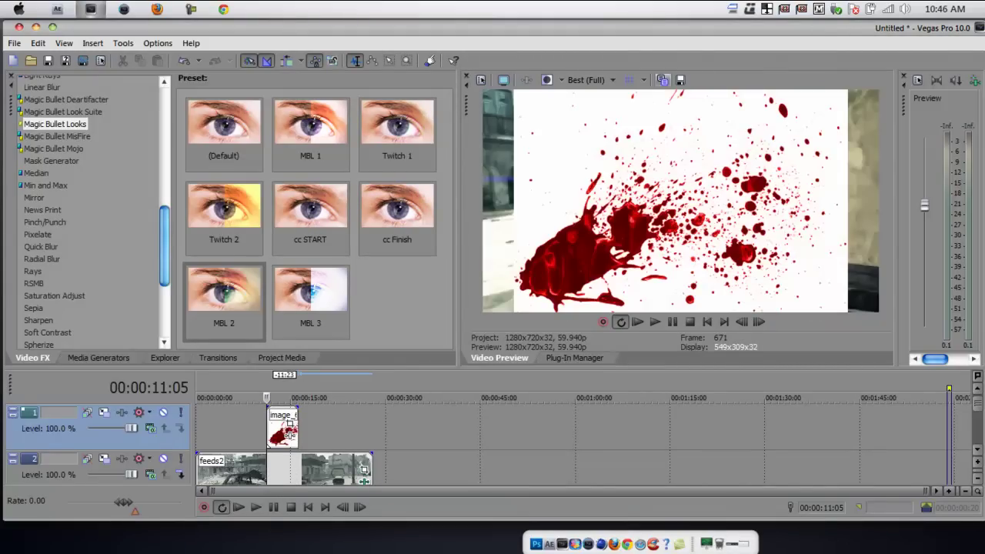
{"action": "left_click", "coordinate": [590, 80]}
{"action": "mouse_move", "coordinate": [595, 97]}
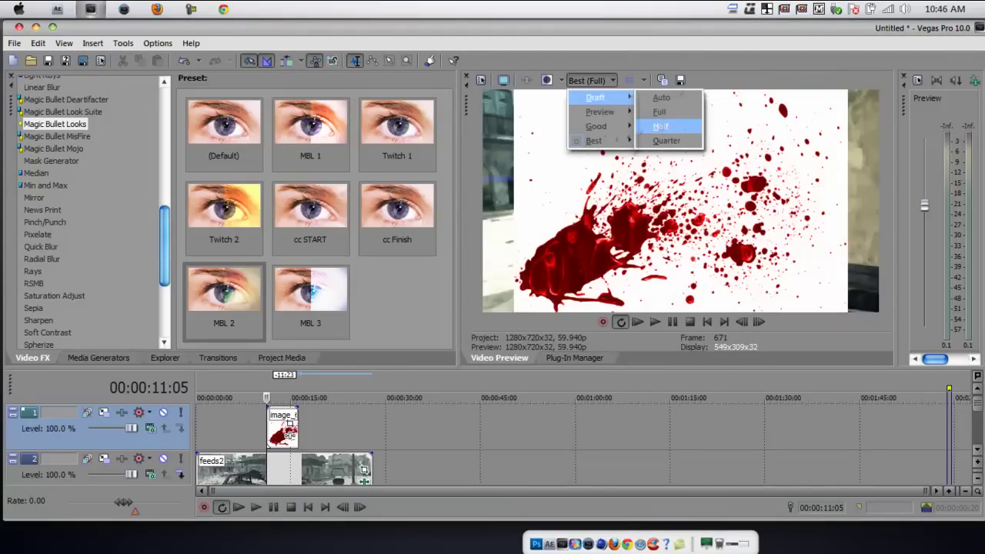
{"action": "left_click", "coordinate": [660, 126]}
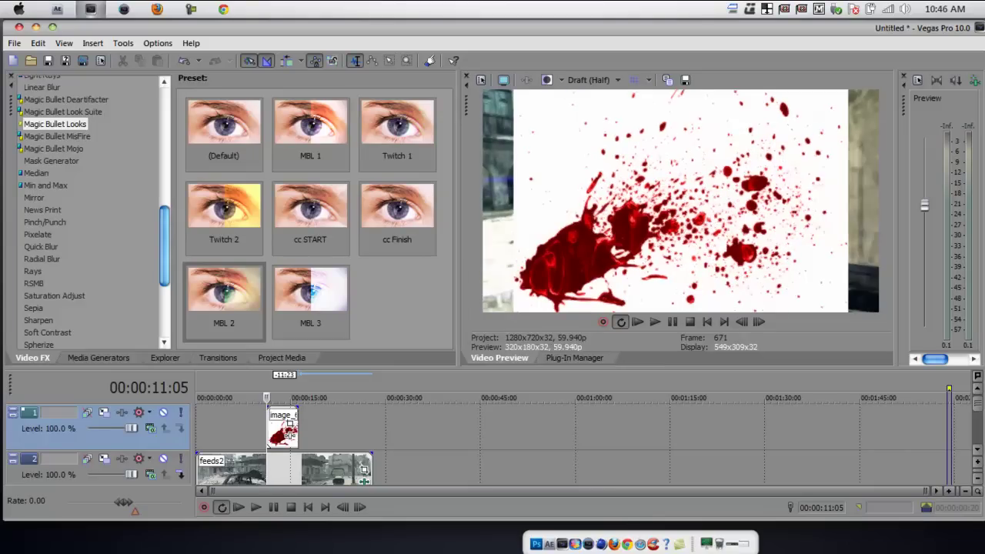
Step: Turn off Maintain aspect ratio and disable resampling in the image_6 event's properties
{"action": "right_click", "coordinate": [289, 424]}
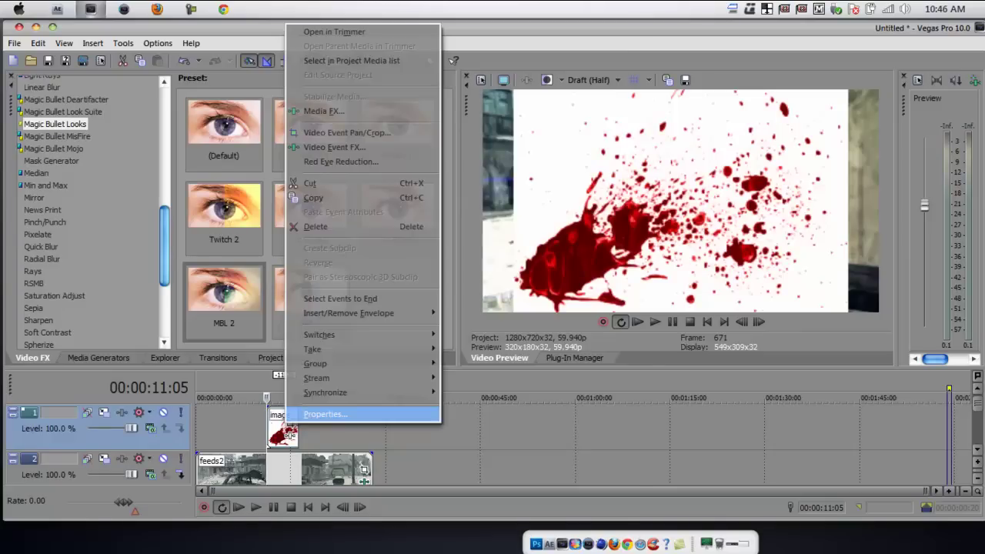
{"action": "left_click", "coordinate": [315, 411]}
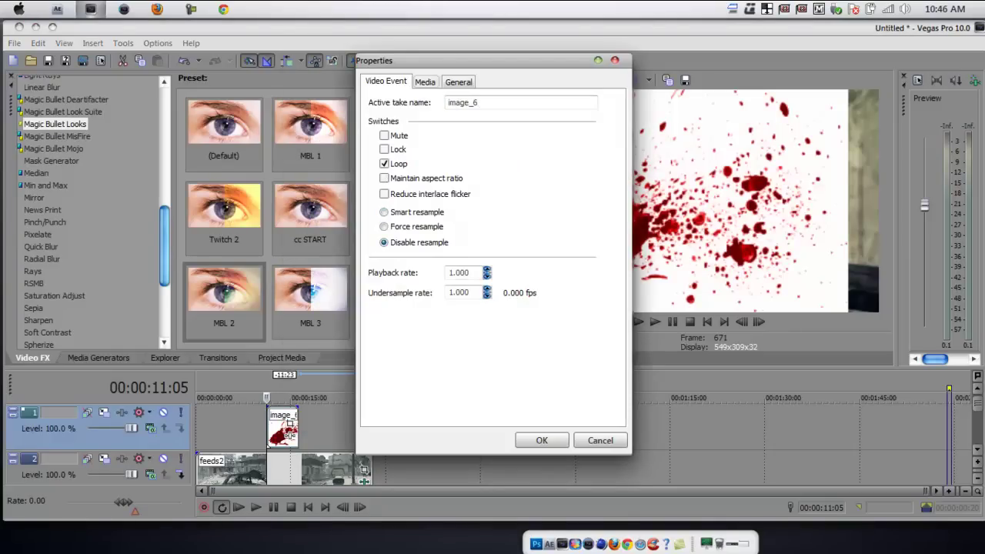
{"action": "key", "text": "Return"}
Step: In image_6's Pan/Crop, tilt the frame and shrink it to about 19.2 by 12.8 at 0:00, centered on a white area near 375, 47.1
{"action": "left_click", "coordinate": [289, 423]}
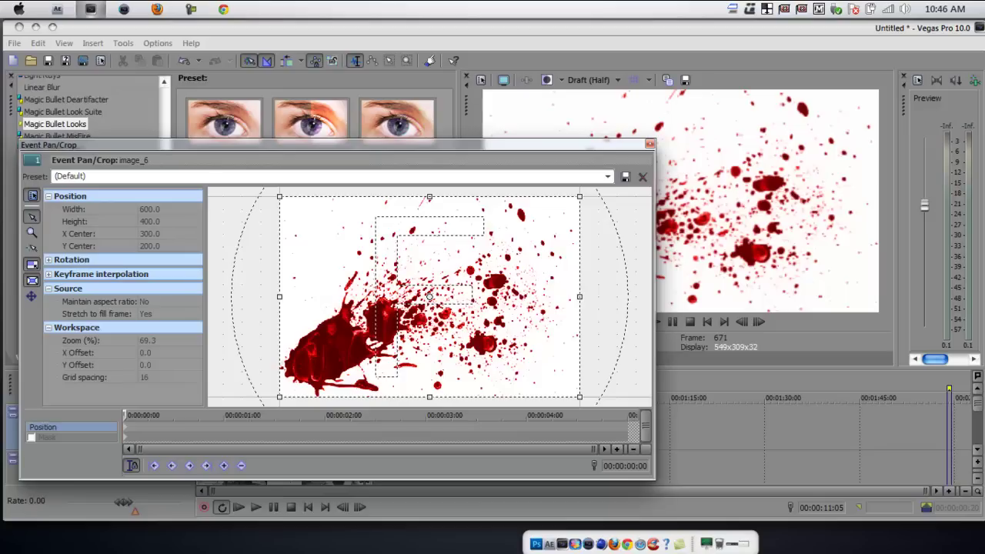
{"action": "left_click_drag", "start_coordinate": [604, 285], "coordinate": [599, 336]}
{"action": "left_click_drag", "start_coordinate": [601, 244], "coordinate": [441, 292]}
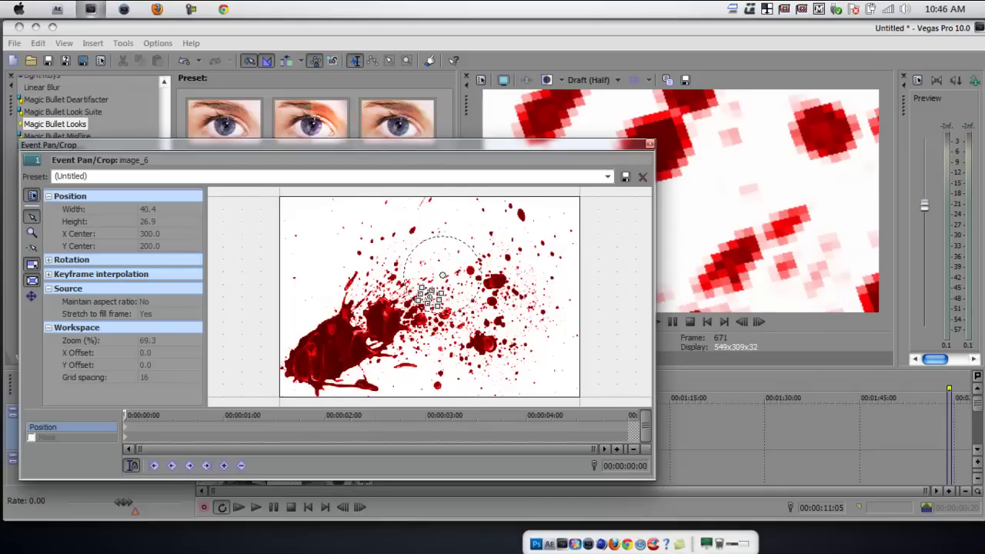
{"action": "left_click_drag", "start_coordinate": [429, 296], "coordinate": [467, 220]}
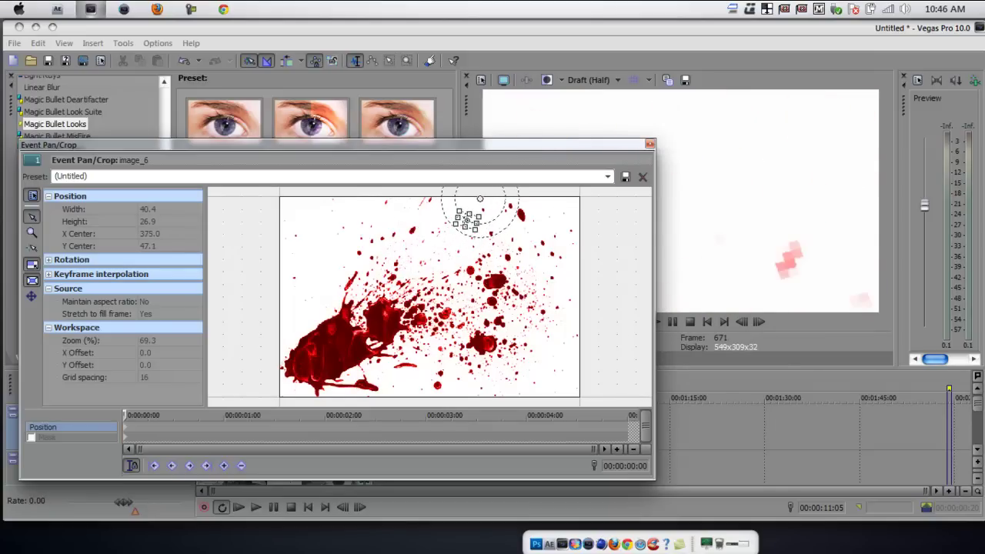
{"action": "scroll", "coordinate": [467, 220], "scroll_direction": "up", "scroll_amount": 3}
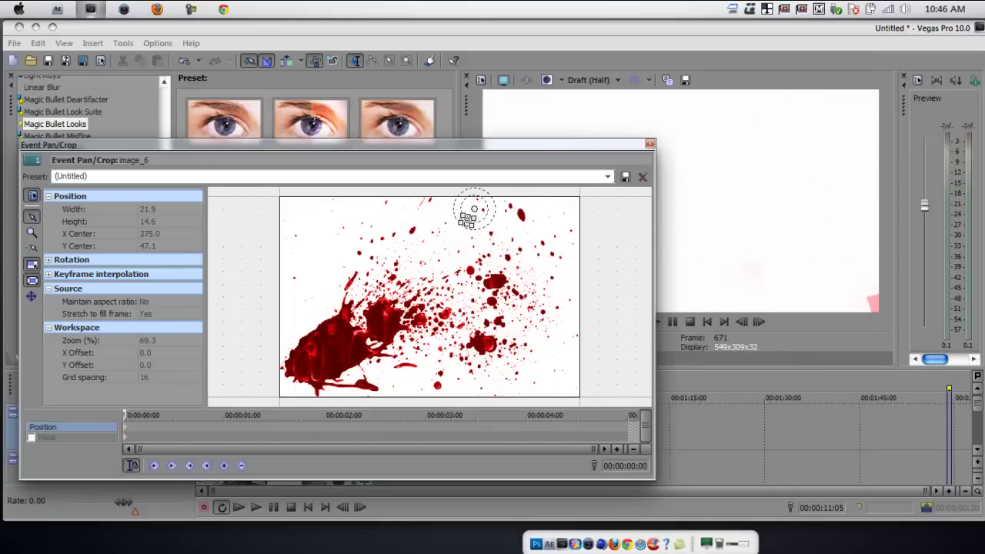
{"action": "scroll", "coordinate": [467, 220], "scroll_direction": "up", "scroll_amount": 1}
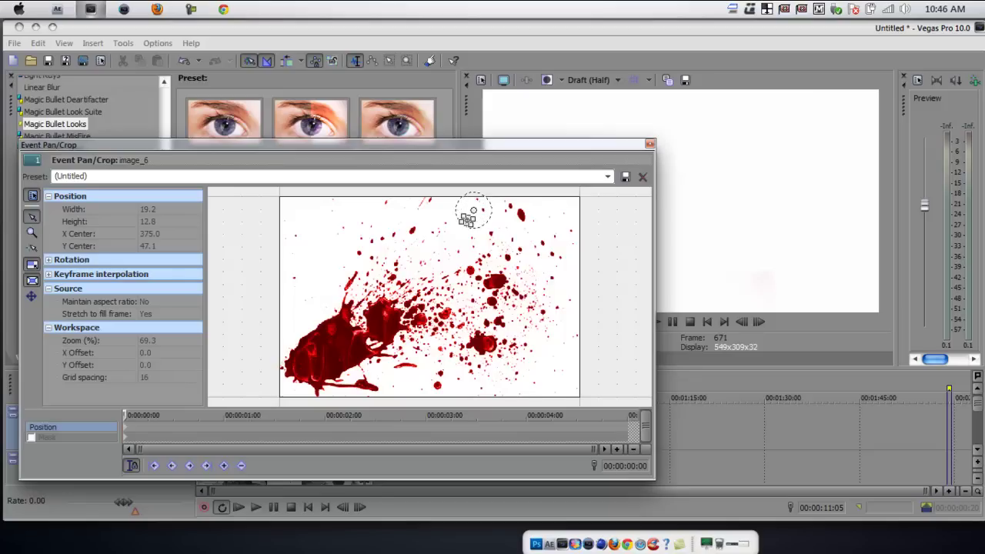
Step: At 00:00:00:10 in the Pan/Crop, restore the default framing, tilt it, and enlarge it to about 918 by 612
{"action": "key", "text": "space"}
{"action": "right_click", "coordinate": [466, 220]}
{"action": "left_click", "coordinate": [539, 251]}
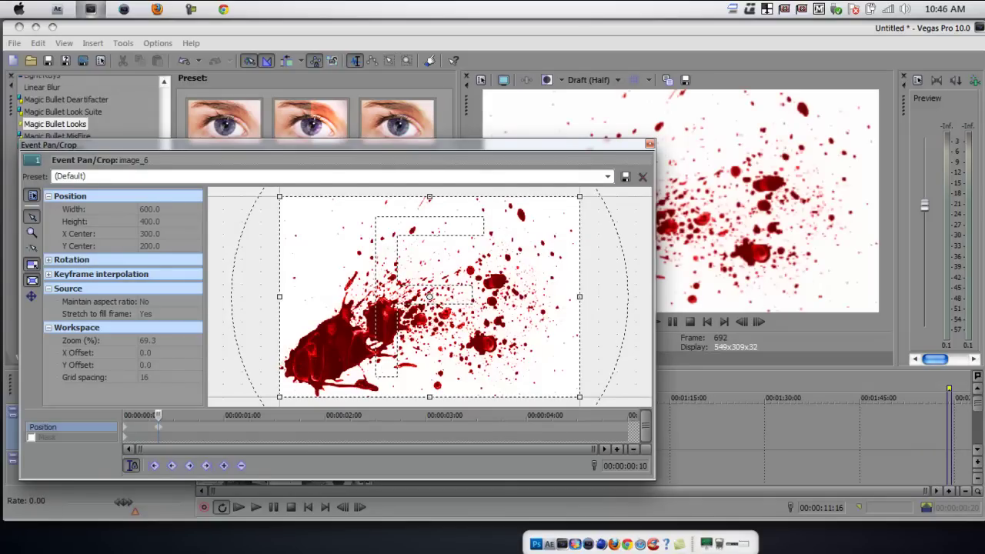
{"action": "left_click_drag", "start_coordinate": [604, 254], "coordinate": [609, 288]}
{"action": "left_click_drag", "start_coordinate": [595, 227], "coordinate": [691, 187]}
{"action": "left_click_drag", "start_coordinate": [650, 400], "coordinate": [649, 398]}
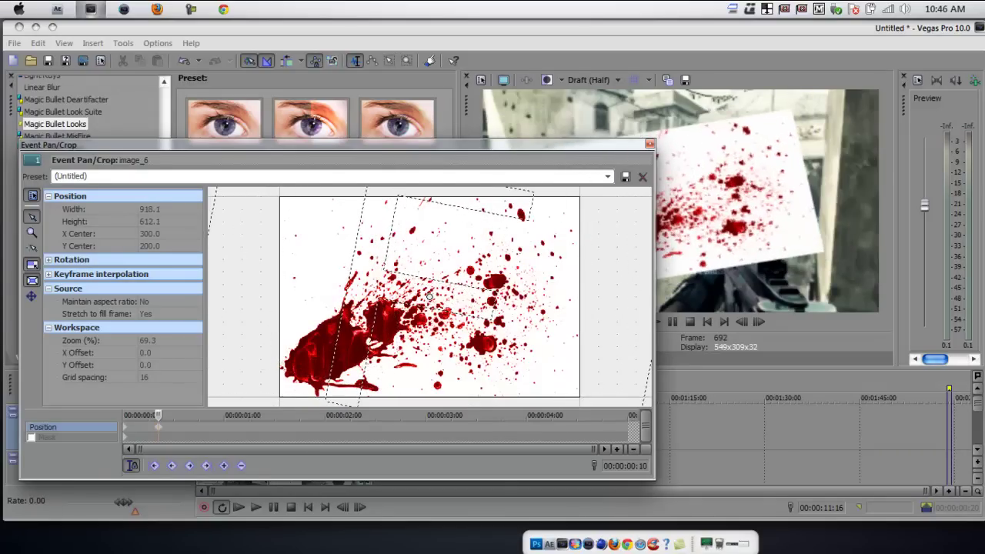
{"action": "left_click", "coordinate": [649, 144]}
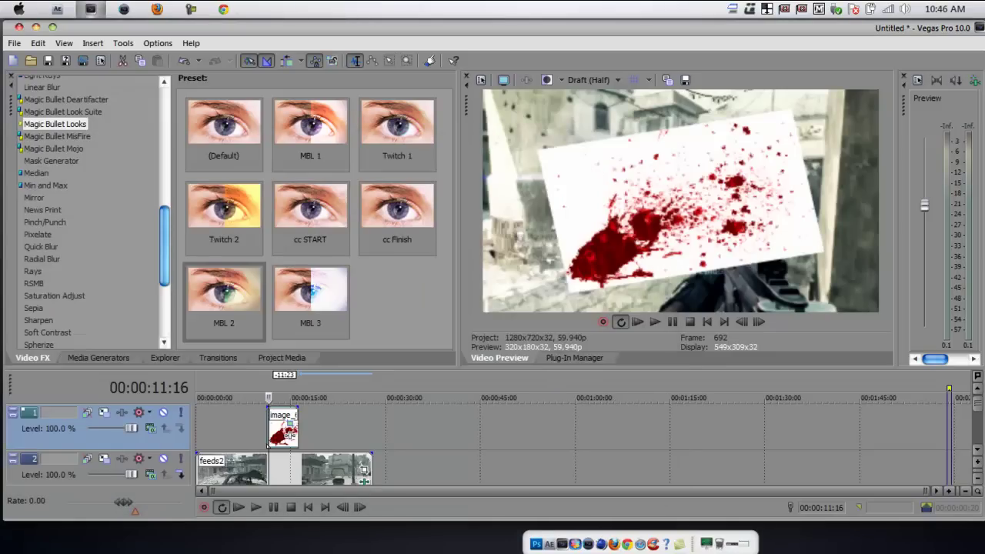
Step: Apply the white preset of the Chroma Keyer effect to the image_6 event
{"action": "key", "text": "Left"}
{"action": "key", "text": "Left"}
{"action": "key", "text": "Left"}
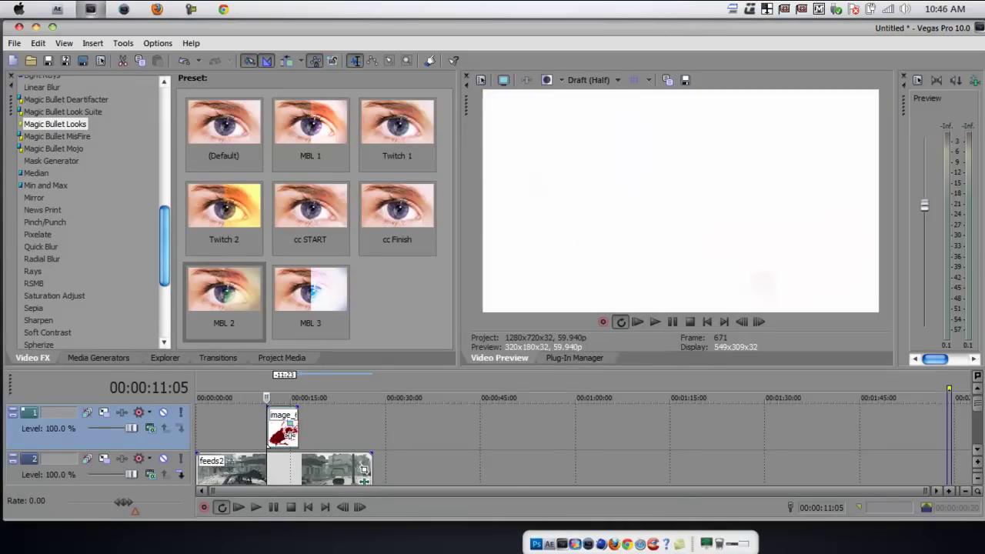
{"action": "scroll", "coordinate": [88, 211], "scroll_direction": "up", "scroll_amount": 5}
{"action": "scroll", "coordinate": [88, 211], "scroll_direction": "up", "scroll_amount": 6}
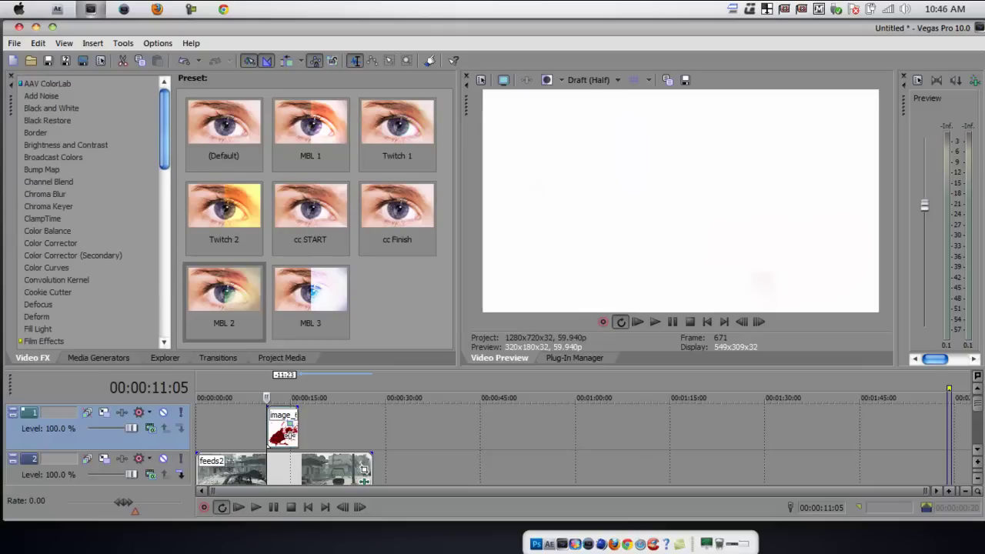
{"action": "left_click", "coordinate": [48, 206]}
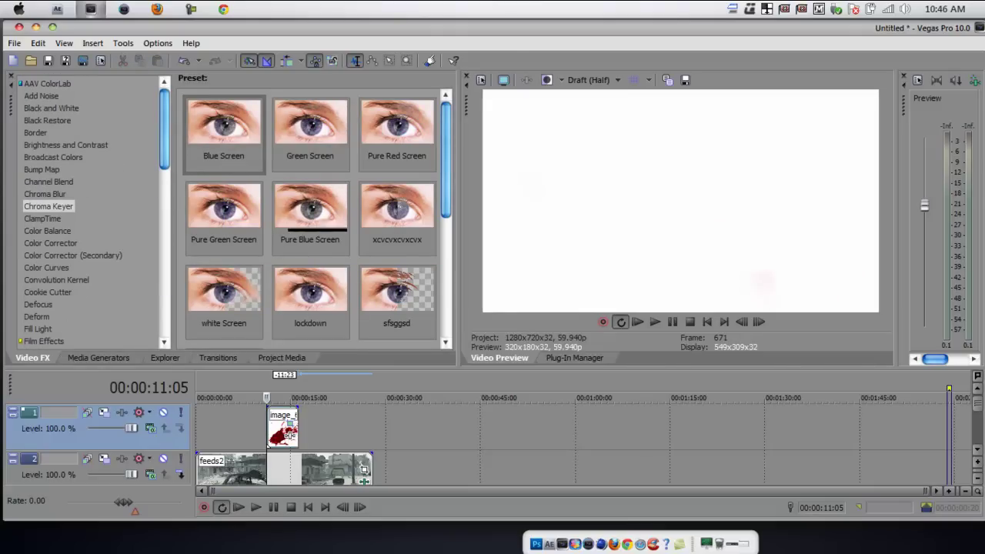
{"action": "scroll", "coordinate": [223, 131], "scroll_direction": "down", "scroll_amount": 3}
{"action": "scroll", "coordinate": [224, 219], "scroll_direction": "up", "scroll_amount": 1}
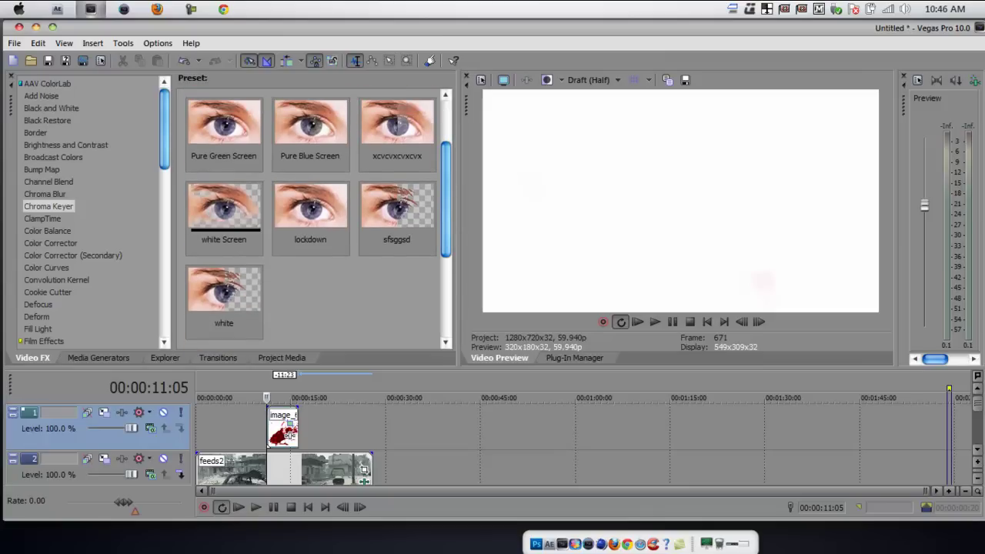
{"action": "left_click", "coordinate": [224, 293]}
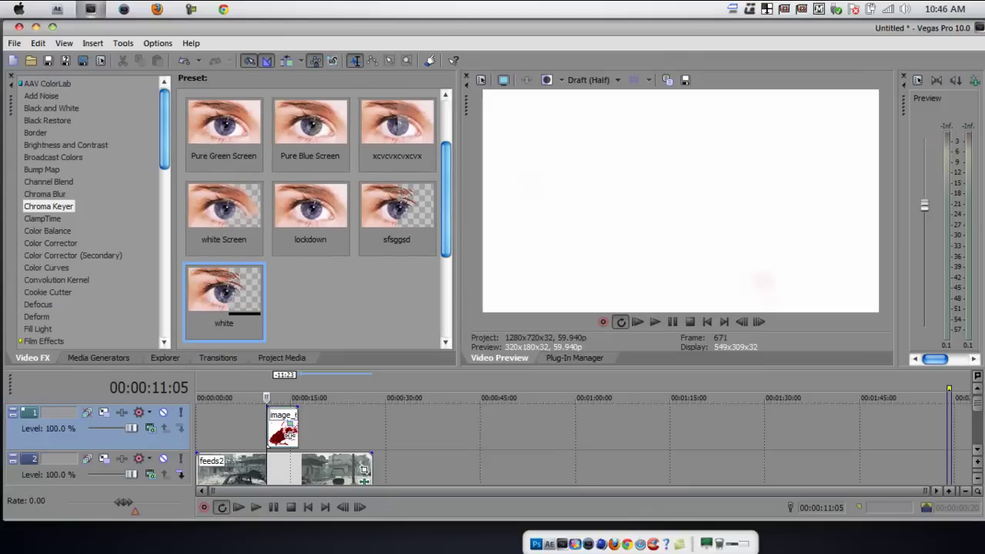
{"action": "left_click_drag", "start_coordinate": [286, 431], "coordinate": [283, 429]}
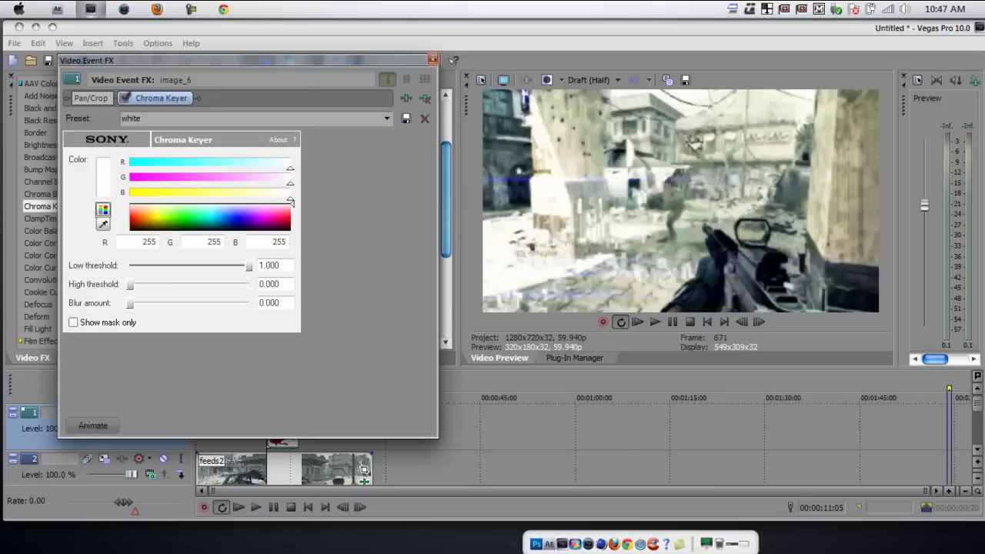
{"action": "left_click", "coordinate": [433, 60]}
Step: Move the playhead to about 00:00:14:01 within the splatter image and set the preview quality to Best (Full)
{"action": "left_click", "coordinate": [284, 427]}
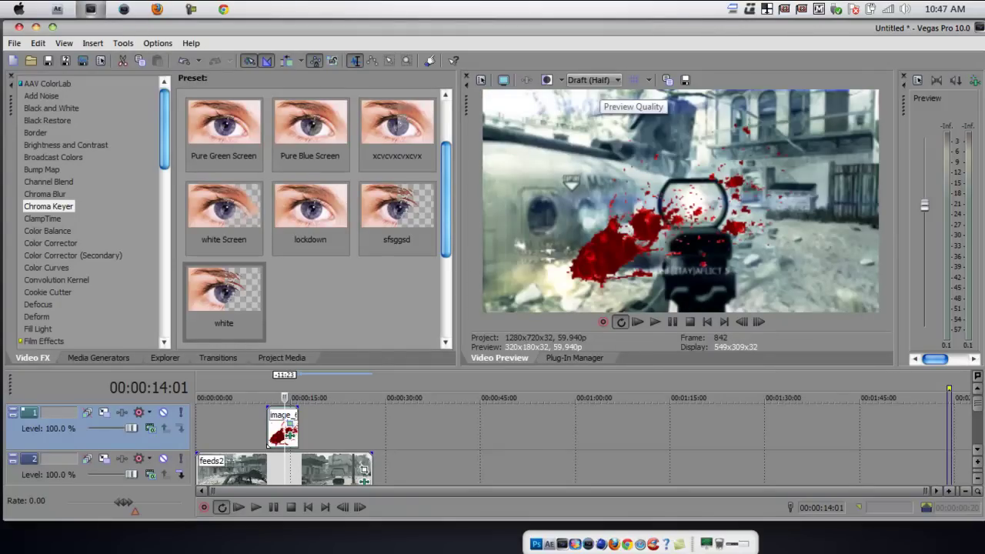
{"action": "left_click", "coordinate": [593, 80]}
{"action": "mouse_move", "coordinate": [594, 140]}
{"action": "left_click", "coordinate": [659, 154]}
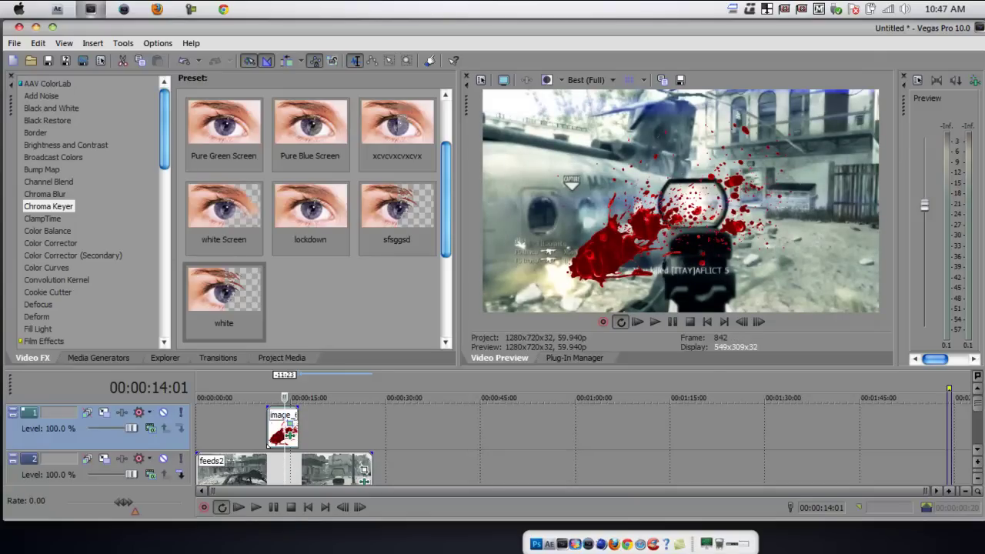
Step: Apply the Reset to None preset of the Gaussian Blur effect to the image_6 event
{"action": "scroll", "coordinate": [92, 213], "scroll_direction": "down", "scroll_amount": 3}
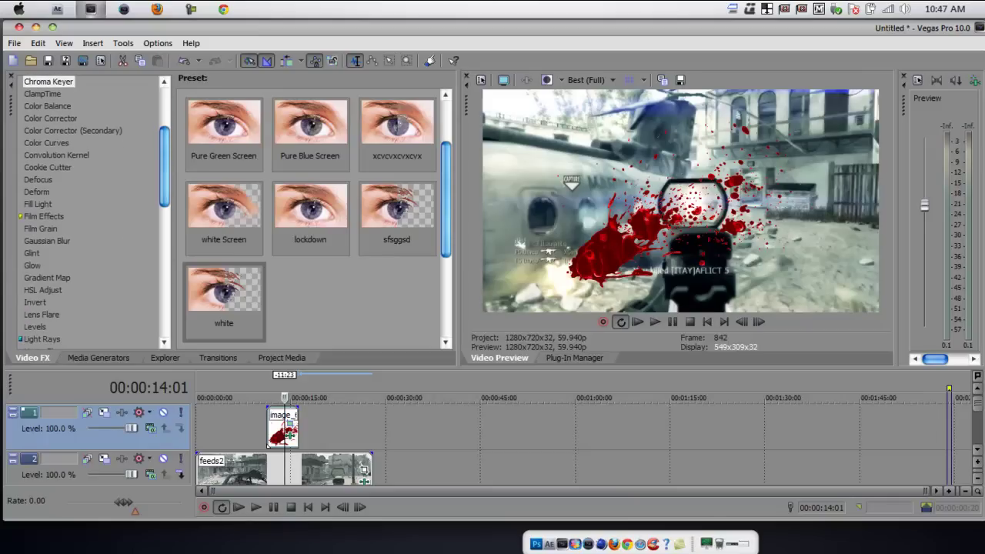
{"action": "left_click", "coordinate": [47, 241]}
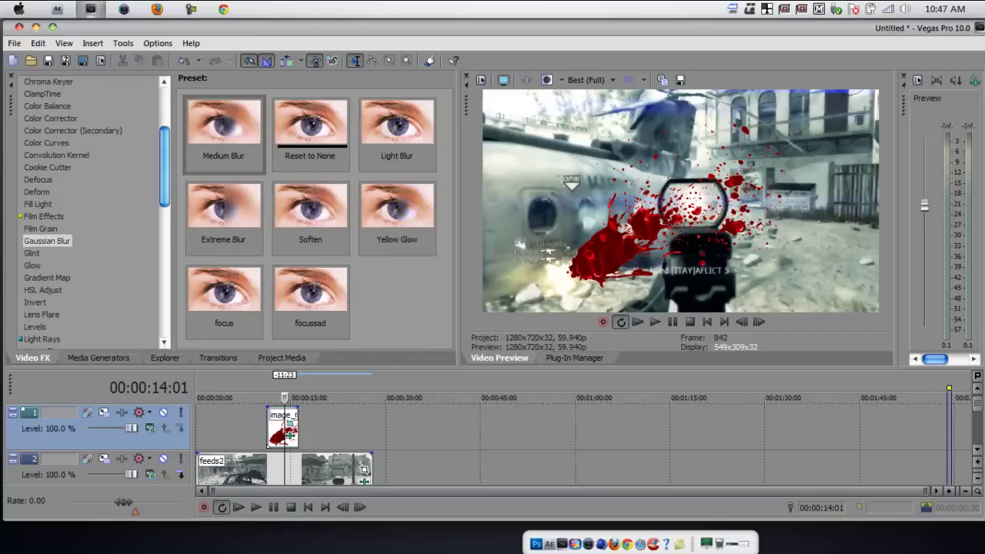
{"action": "left_click", "coordinate": [310, 131]}
{"action": "left_click_drag", "start_coordinate": [310, 131], "coordinate": [282, 428]}
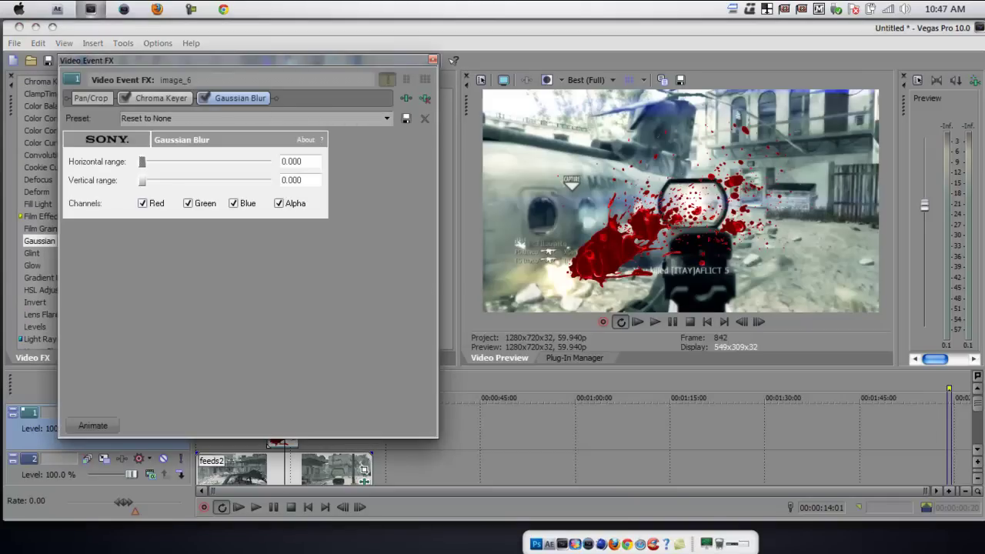
Step: Blur the splatter with a horizontal range of 0.016 and a similarly small vertical range, and return the playhead to 00:00:11:05
{"action": "left_click_drag", "start_coordinate": [142, 161], "coordinate": [144, 161]}
{"action": "left_click_drag", "start_coordinate": [141, 181], "coordinate": [142, 181]}
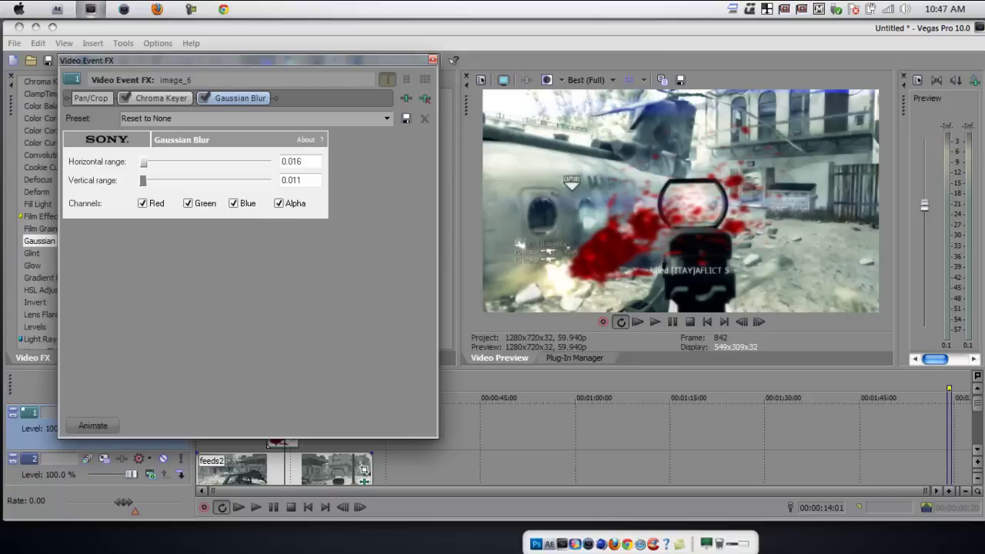
{"action": "left_click_drag", "start_coordinate": [143, 181], "coordinate": [143, 181]}
{"action": "left_click", "coordinate": [432, 60]}
{"action": "left_click", "coordinate": [267, 427]}
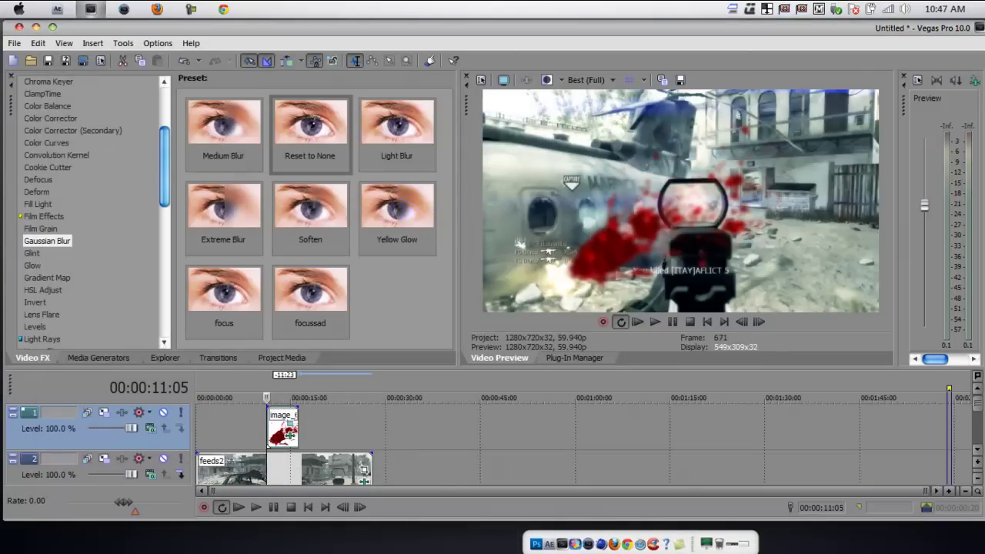
Step: Set the preview quality to Draft (Half) and mark a loop region from before the splatter image into its first part
{"action": "left_click", "coordinate": [591, 80]}
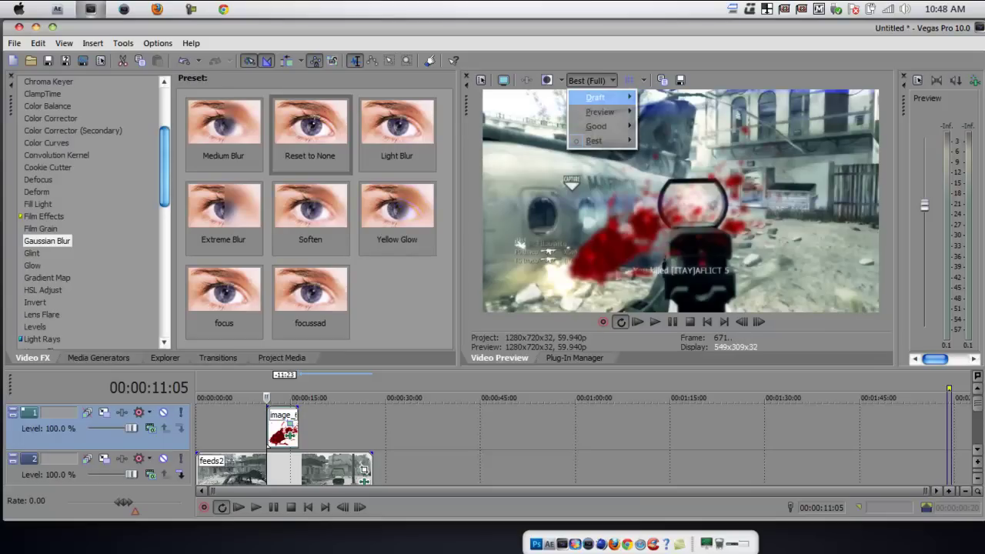
{"action": "mouse_move", "coordinate": [596, 97]}
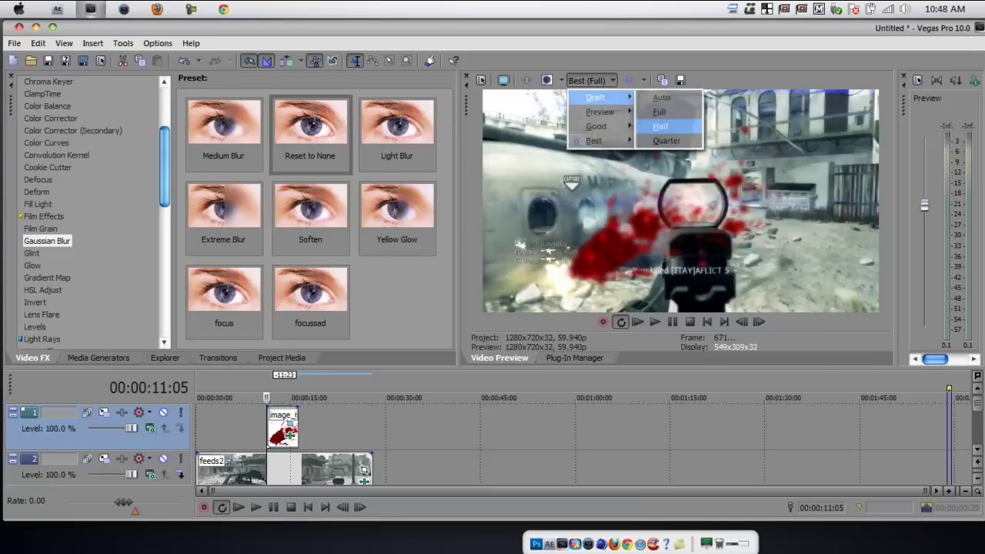
{"action": "left_click", "coordinate": [660, 126]}
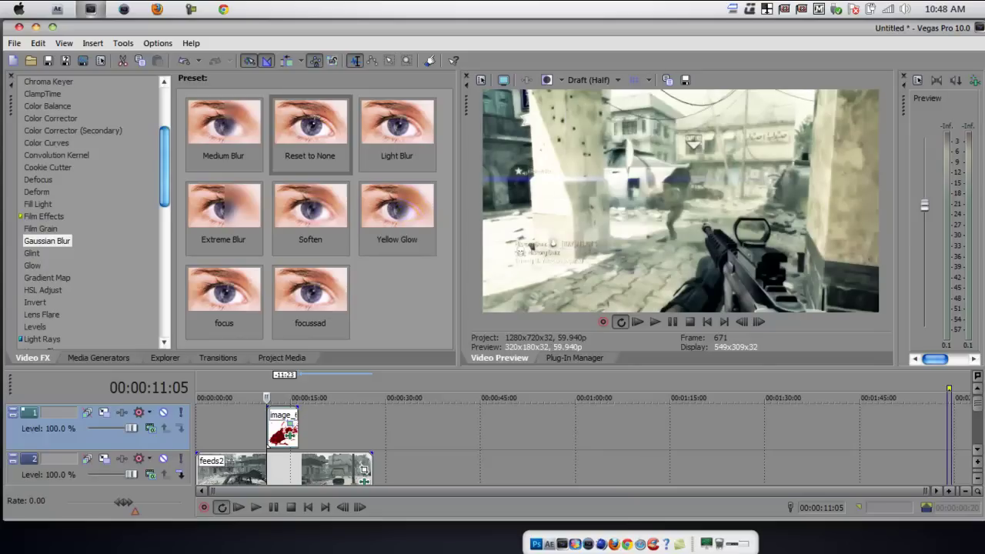
{"action": "left_click_drag", "start_coordinate": [288, 388], "coordinate": [253, 388]}
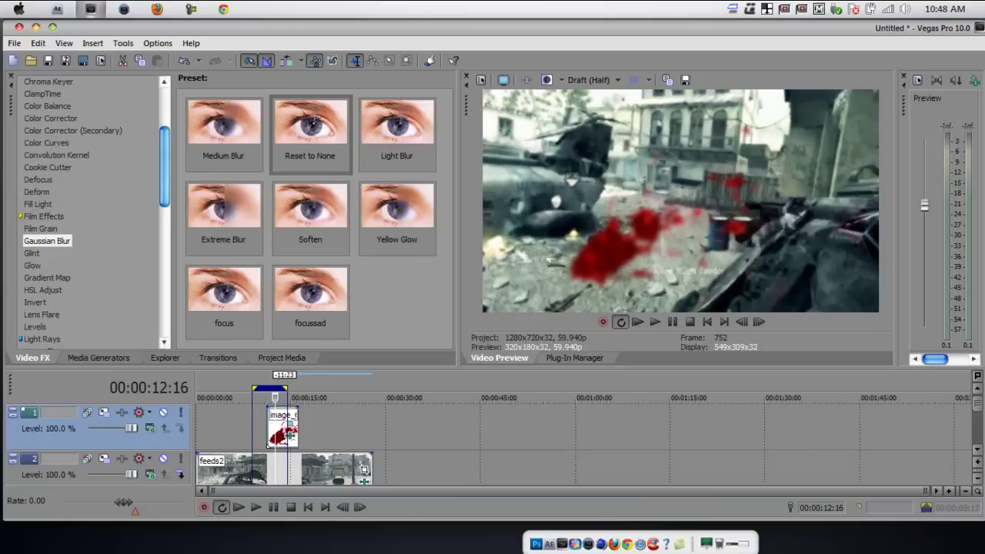
Step: Play back the looped region several times, from 00:00:08:27 and closer starting points, to check the splatter's appearance over the gameplay
{"action": "key", "text": "space"}
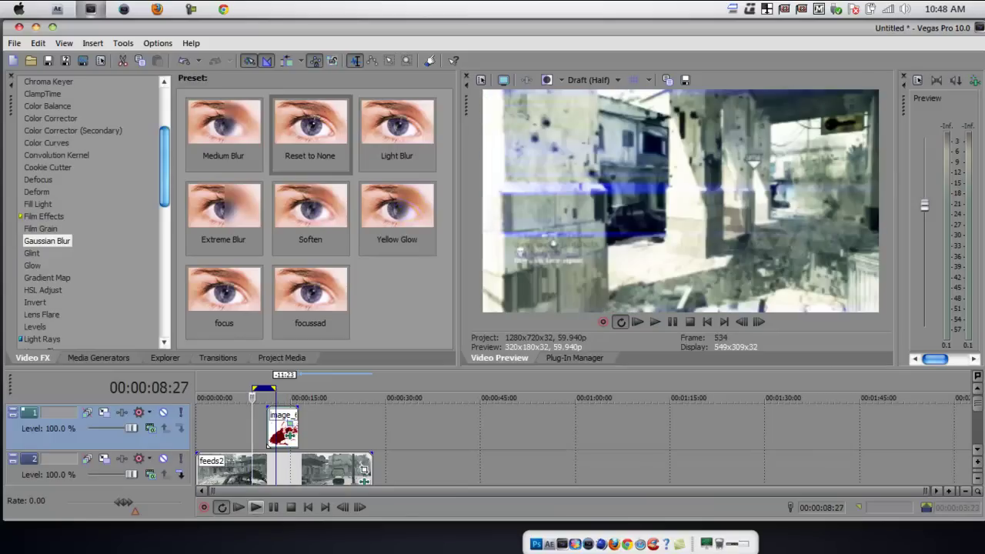
{"action": "left_click", "coordinate": [255, 507]}
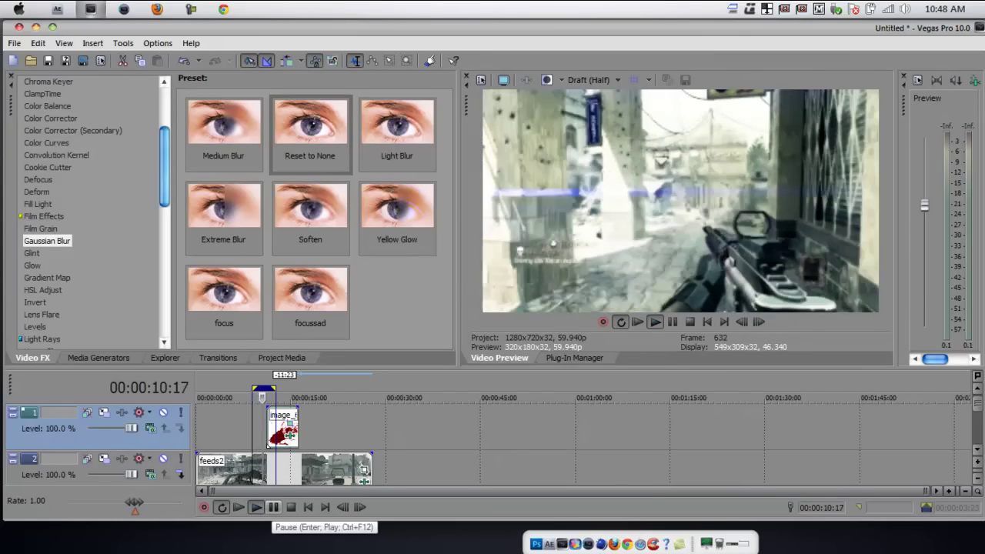
{"action": "left_click", "coordinate": [273, 507]}
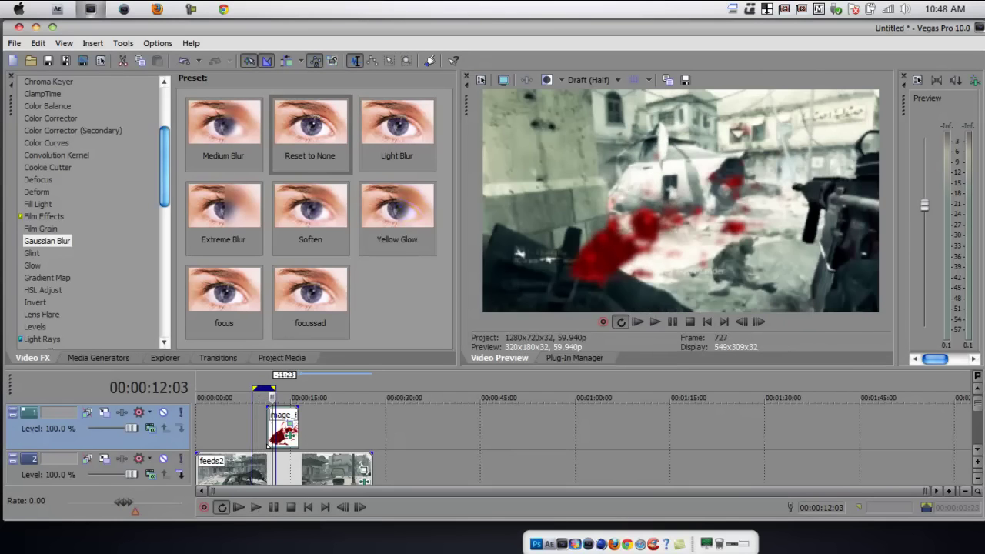
{"action": "left_click", "coordinate": [261, 428]}
{"action": "left_click", "coordinate": [255, 507]}
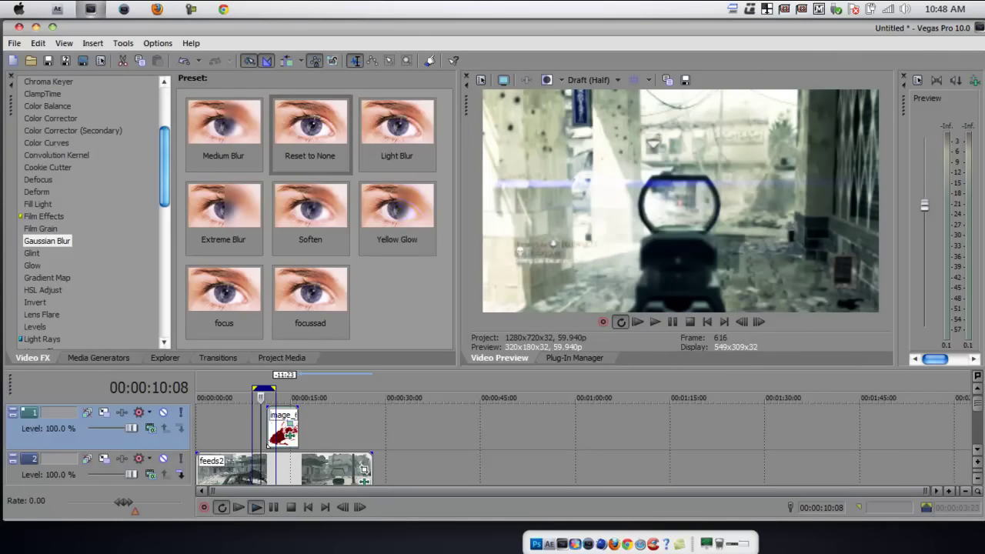
{"action": "left_click", "coordinate": [273, 507]}
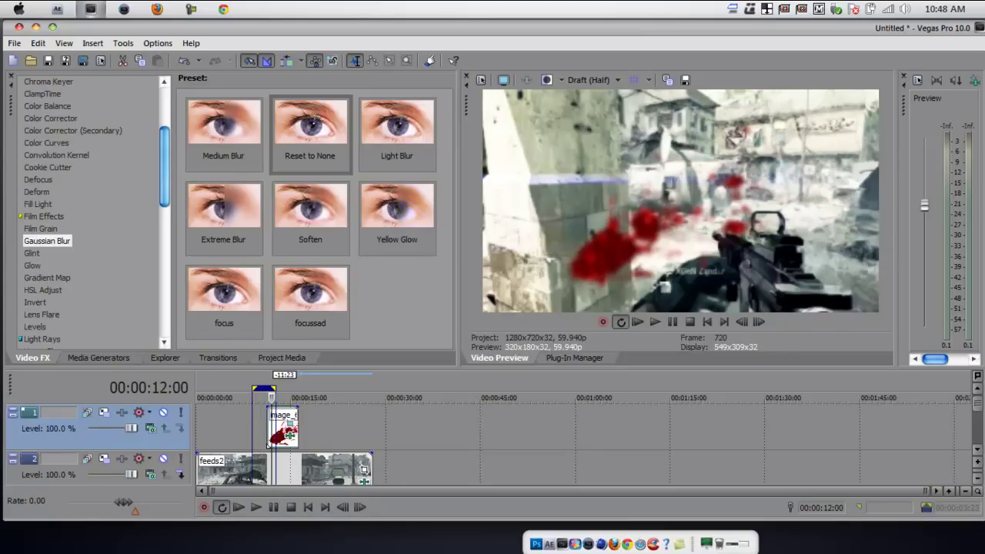
{"action": "left_click", "coordinate": [267, 428]}
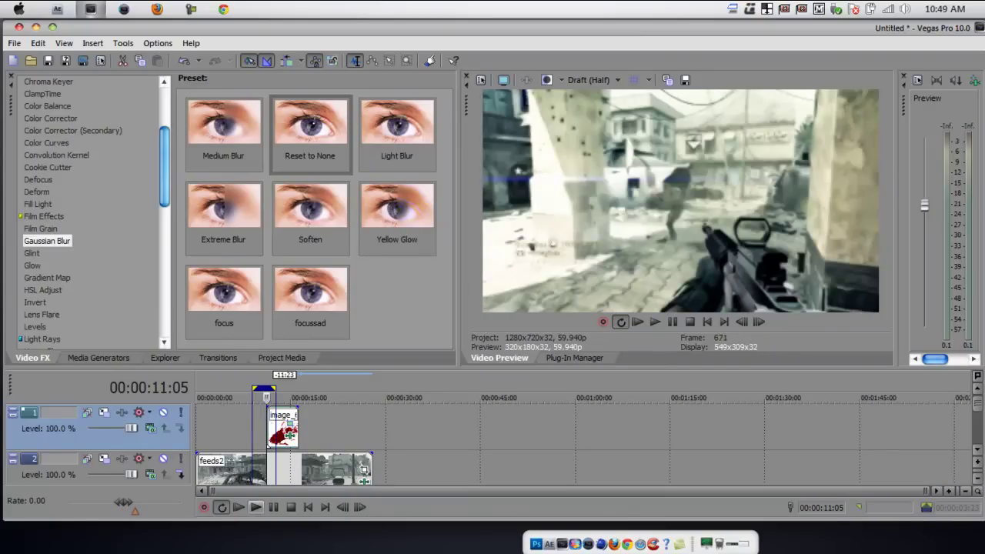
{"action": "left_click", "coordinate": [256, 507]}
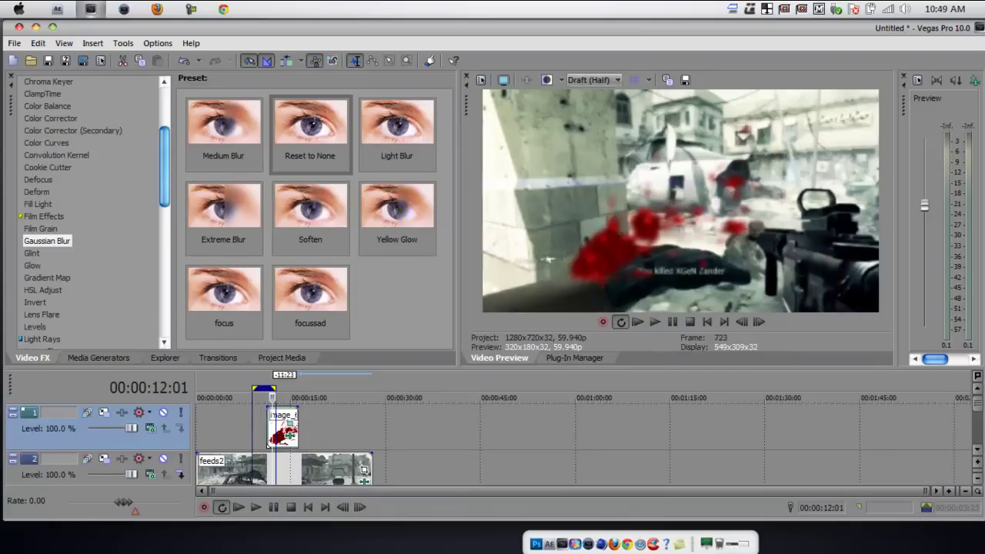
Step: Set the preview quality to Best (Full) and review the Gaussian Blur and Pan/Crop settings of the image_6 event
{"action": "left_click", "coordinate": [592, 80]}
{"action": "mouse_move", "coordinate": [594, 141]}
{"action": "left_click", "coordinate": [658, 156]}
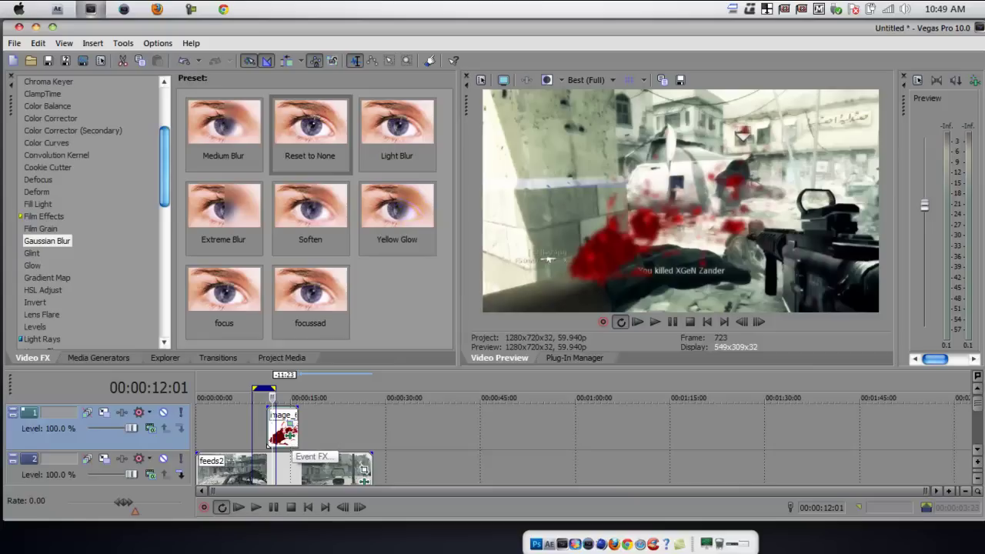
{"action": "left_click", "coordinate": [287, 435]}
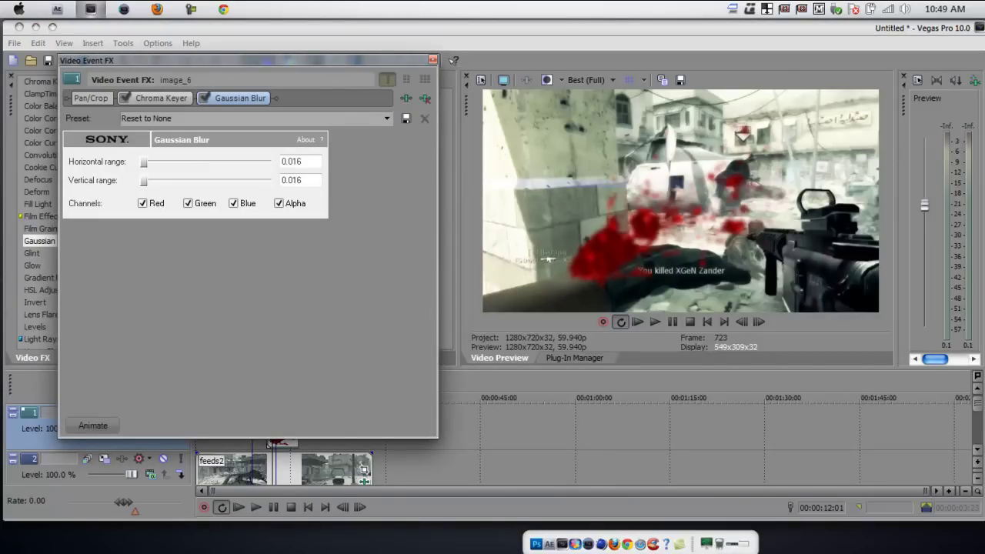
{"action": "left_click", "coordinate": [432, 60]}
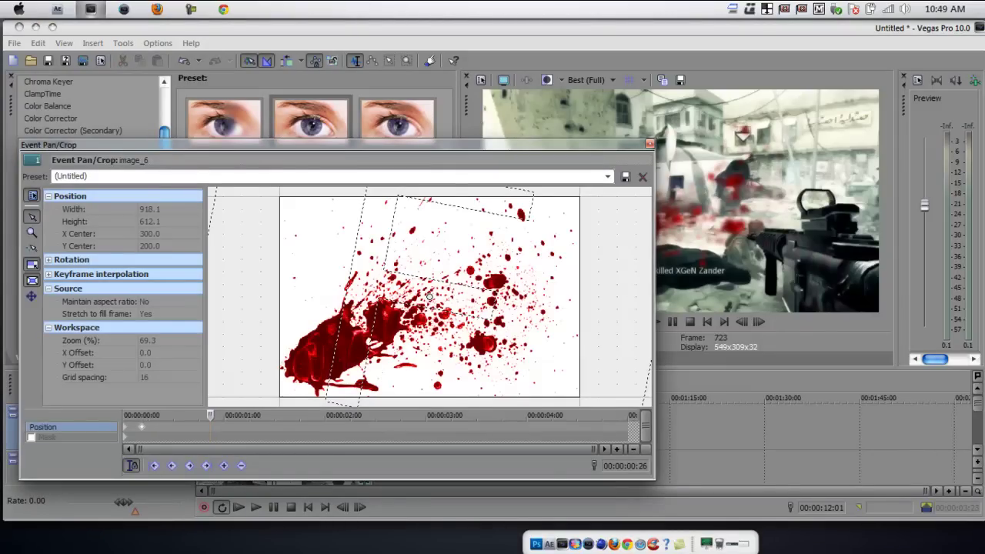
{"action": "left_click", "coordinate": [650, 145]}
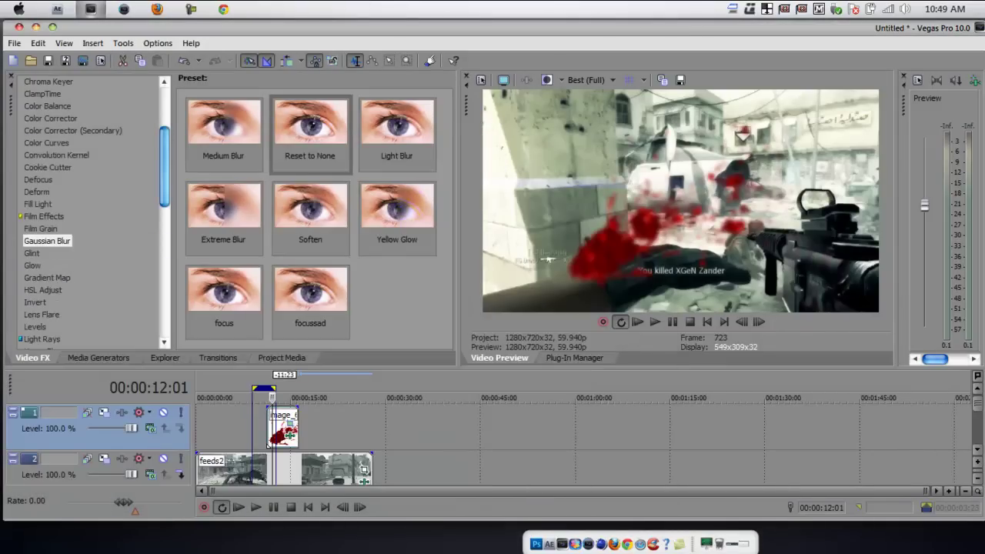
Step: Move the playhead to 00:00:21:07 and look over the feeds2 video and audio tracks
{"action": "left_click", "coordinate": [330, 428]}
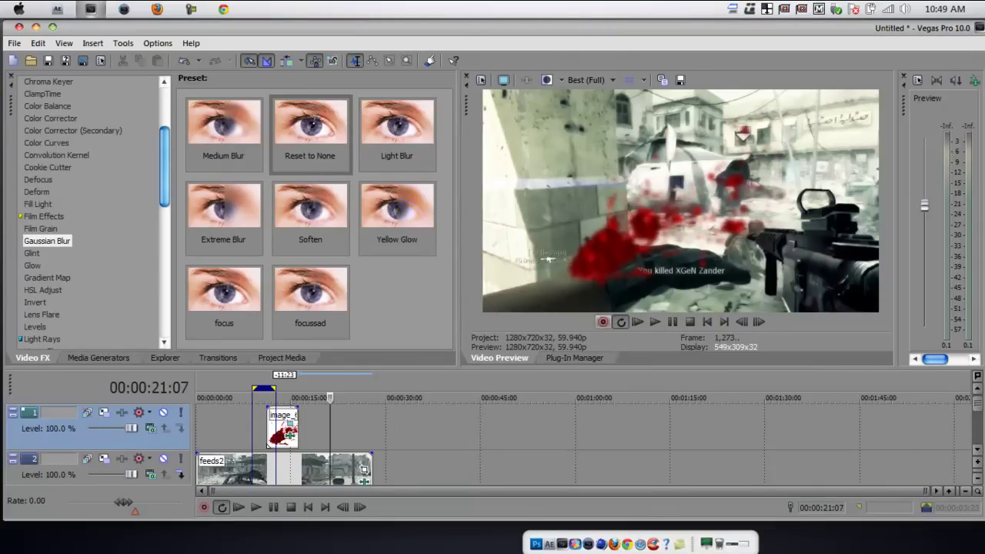
{"action": "scroll", "coordinate": [330, 445], "scroll_direction": "down", "scroll_amount": 2}
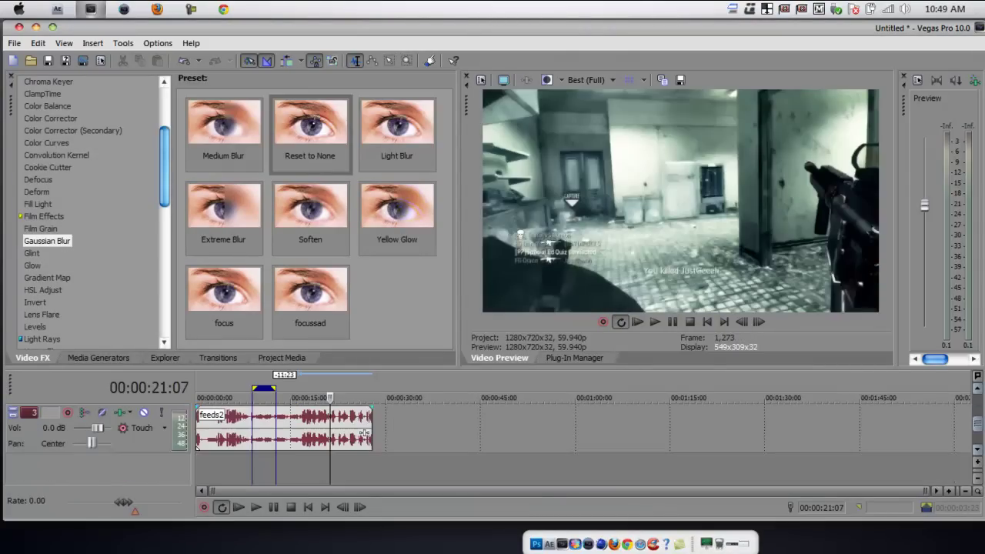
{"action": "scroll", "coordinate": [461, 446], "scroll_direction": "up", "scroll_amount": 3}
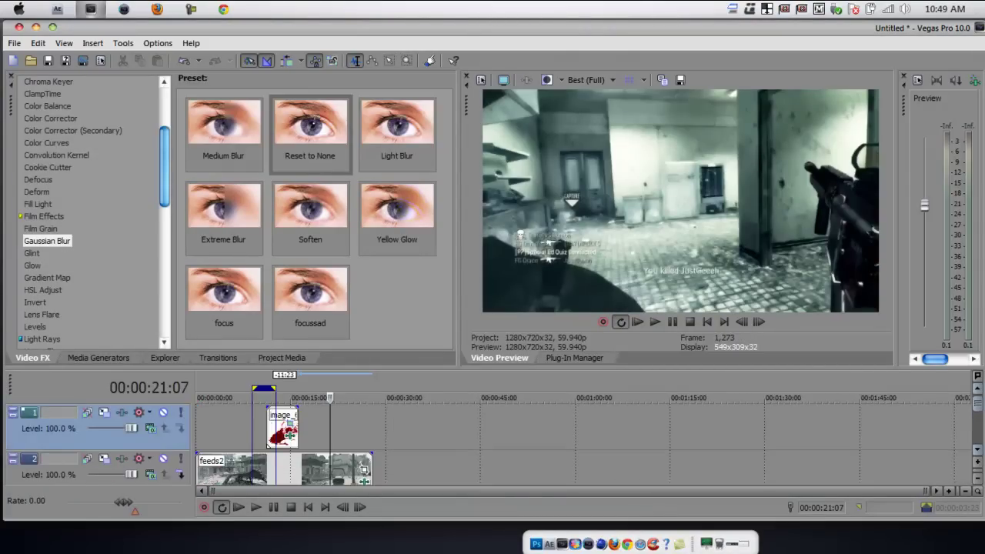
{"action": "scroll", "coordinate": [285, 446], "scroll_direction": "down", "scroll_amount": 2}
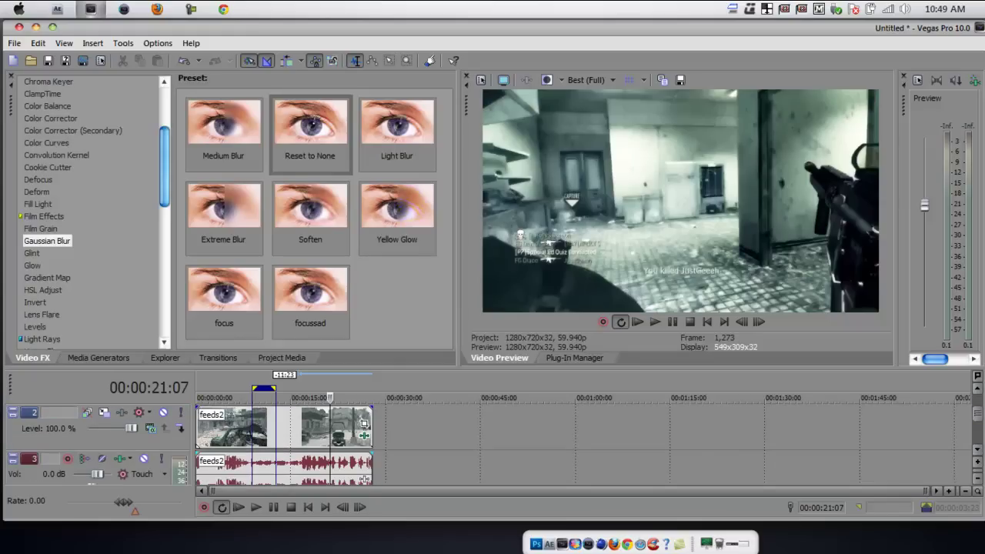
Step: Return the playhead to the project start, show the Magic Bullet Looks presets including MBL 2, and select the feeds2 video clip
{"action": "key", "text": "ctrl+Home"}
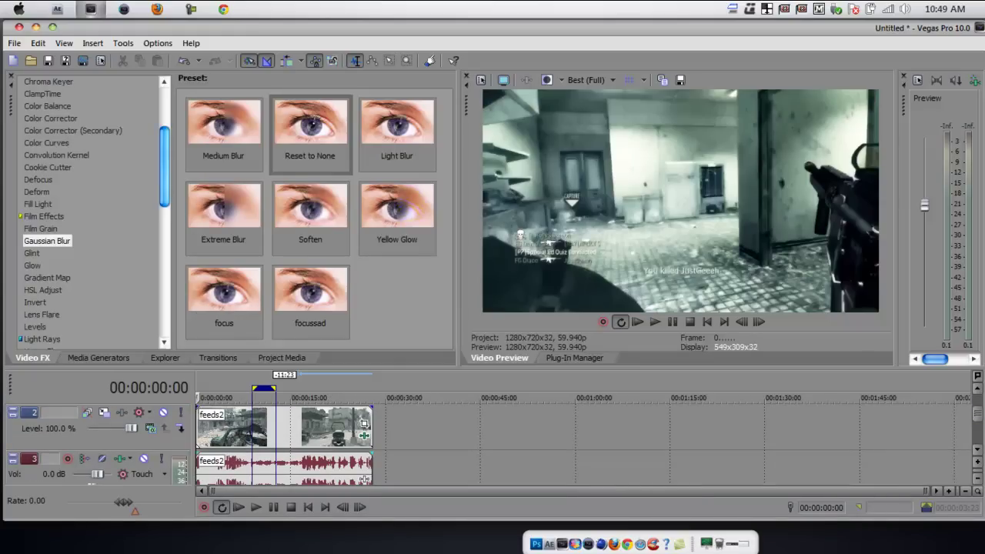
{"action": "scroll", "coordinate": [92, 211], "scroll_direction": "down", "scroll_amount": 6}
{"action": "left_click", "coordinate": [55, 185]}
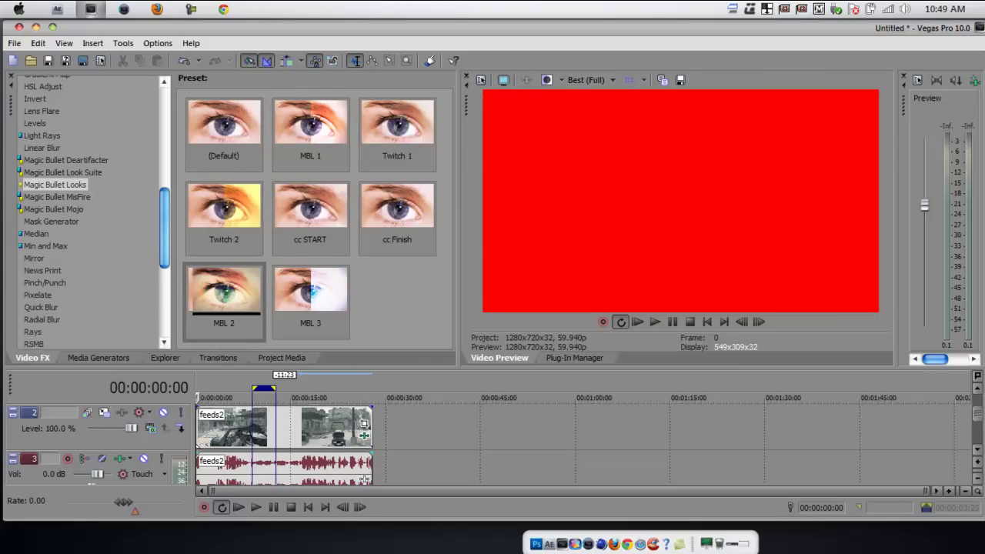
{"action": "left_click_drag", "start_coordinate": [224, 292], "coordinate": [246, 427]}
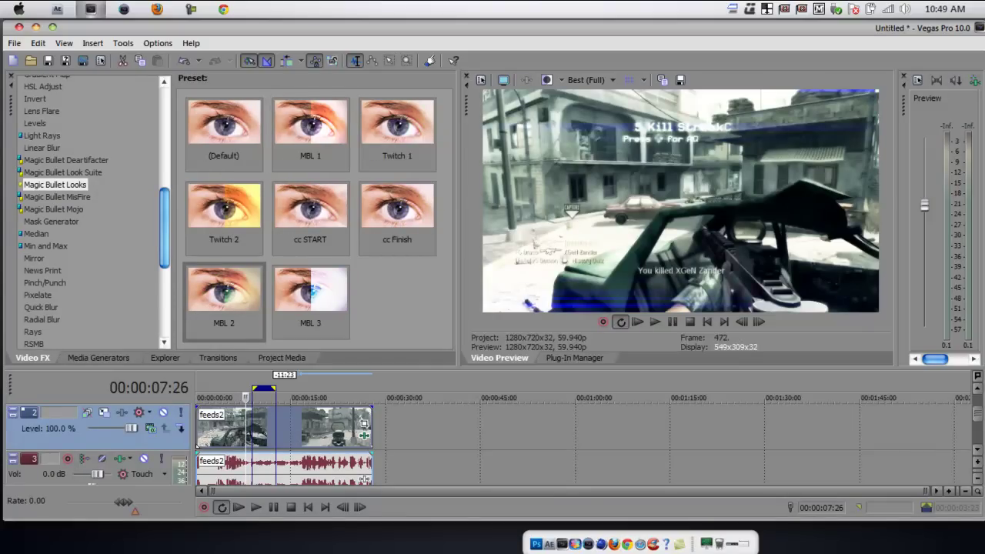
Step: Inspect the color-corrected feeds2 clip at 00:00:26:04 and 00:00:18:11
{"action": "left_click", "coordinate": [362, 427]}
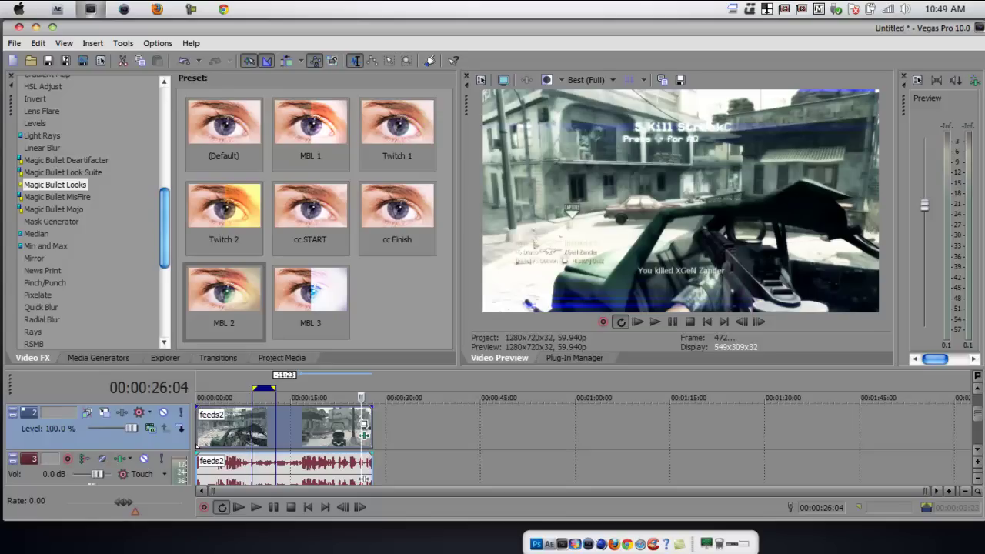
{"action": "left_click", "coordinate": [336, 427]}
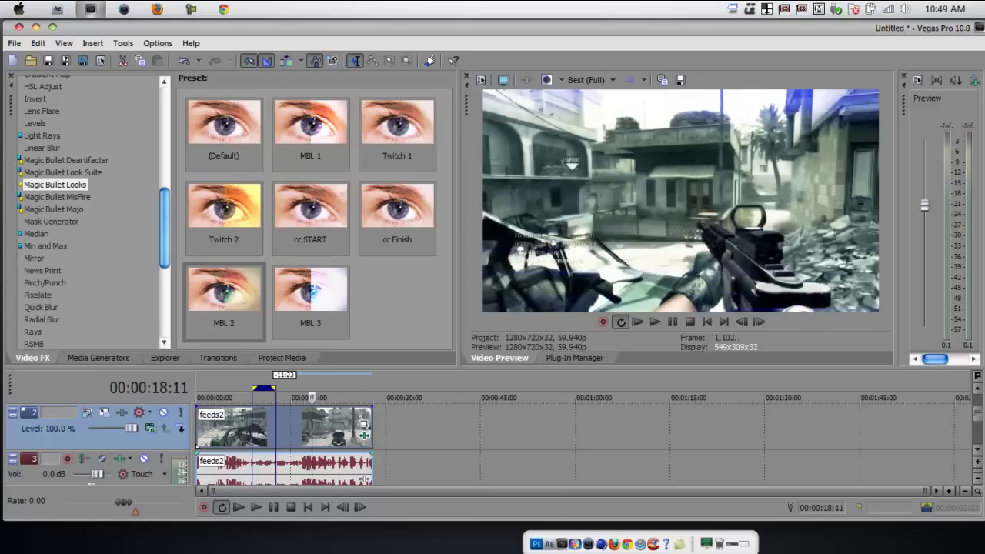
{"action": "left_click", "coordinate": [275, 398]}
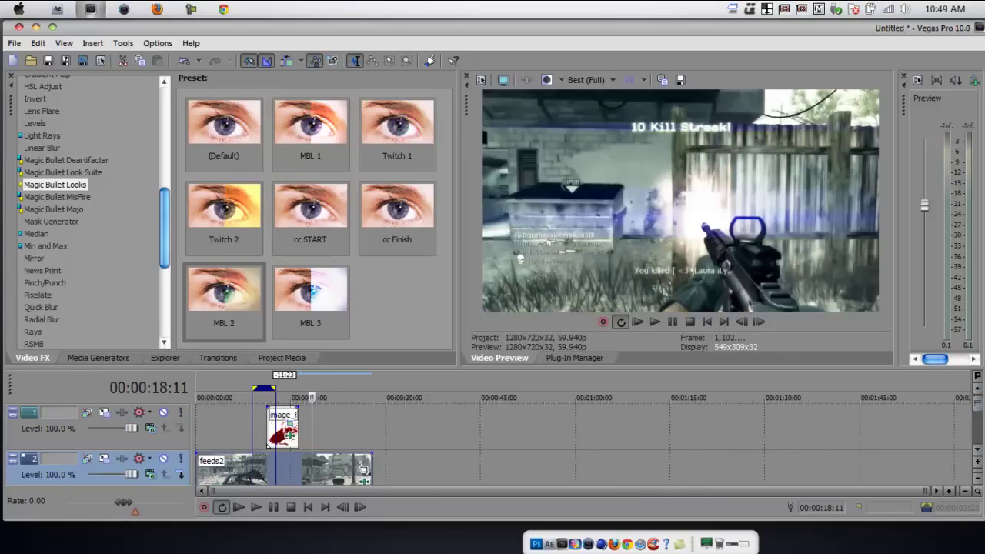